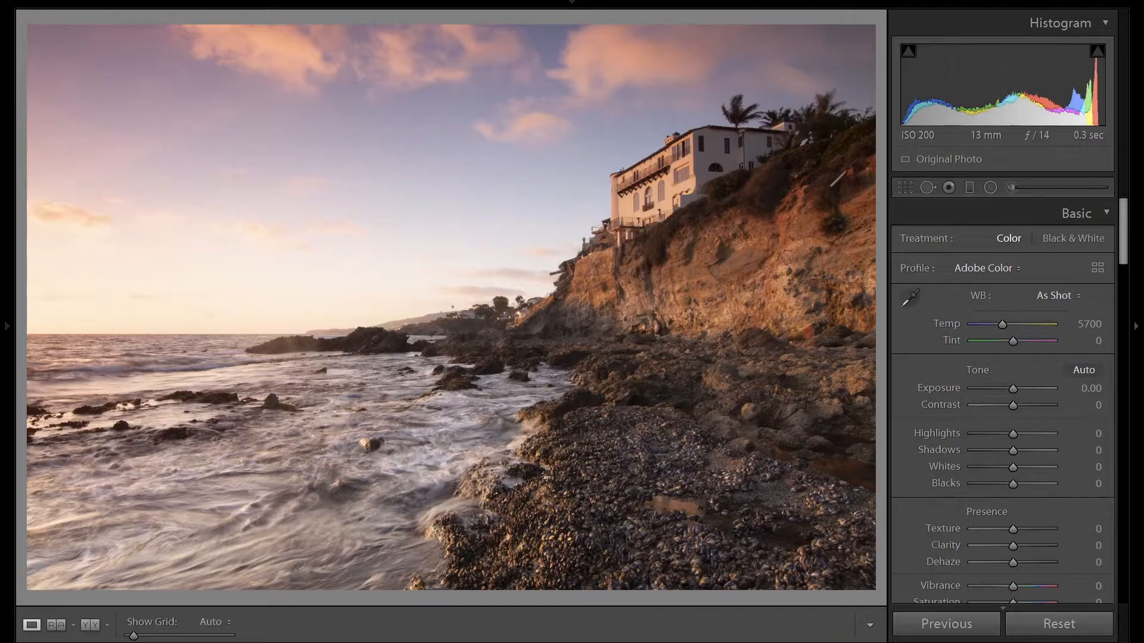
# Step: Turn on Constrain Crop in the Transform settings for the photo
pyautogui.scroll(-15, 1073, 492)
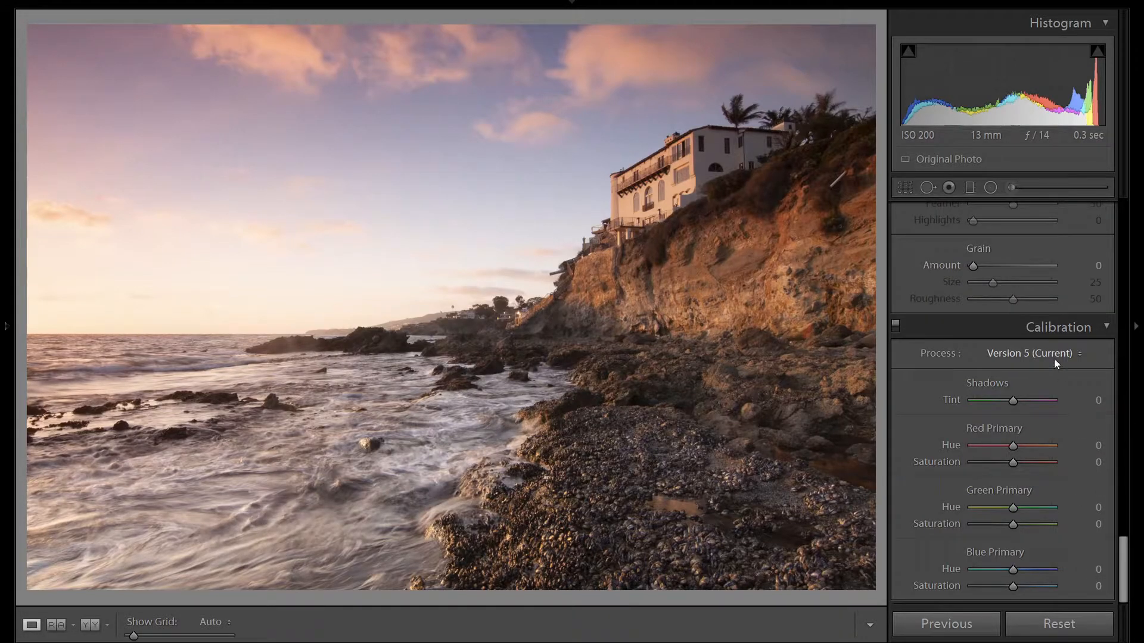
pyautogui.scroll(4, 1073, 430)
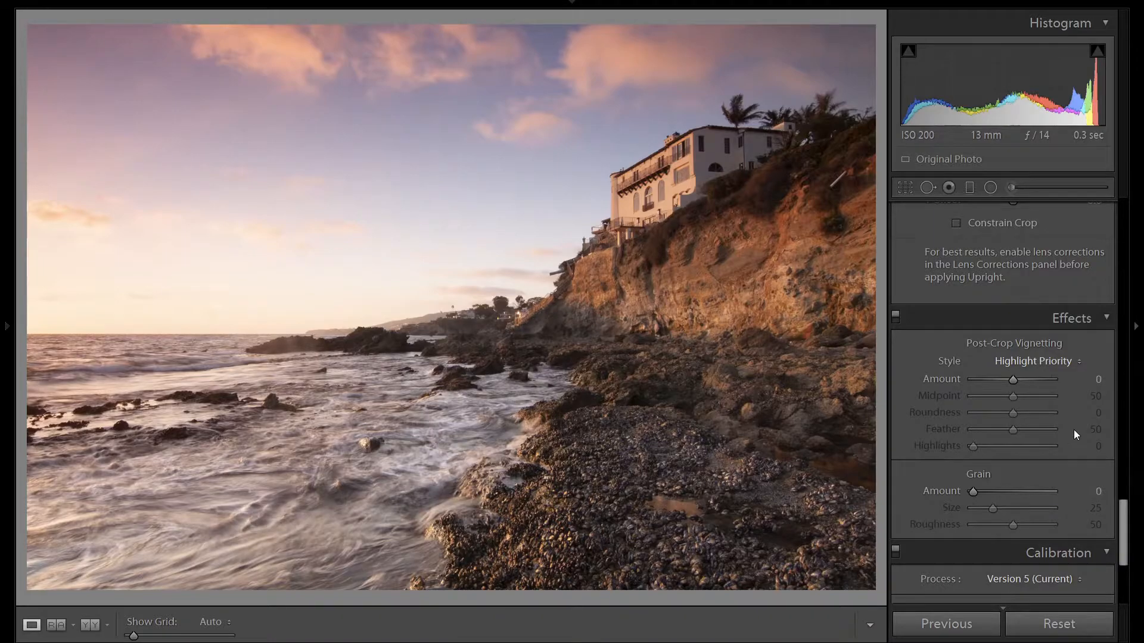
pyautogui.scroll(4, 1073, 430)
pyautogui.click(1008, 451)
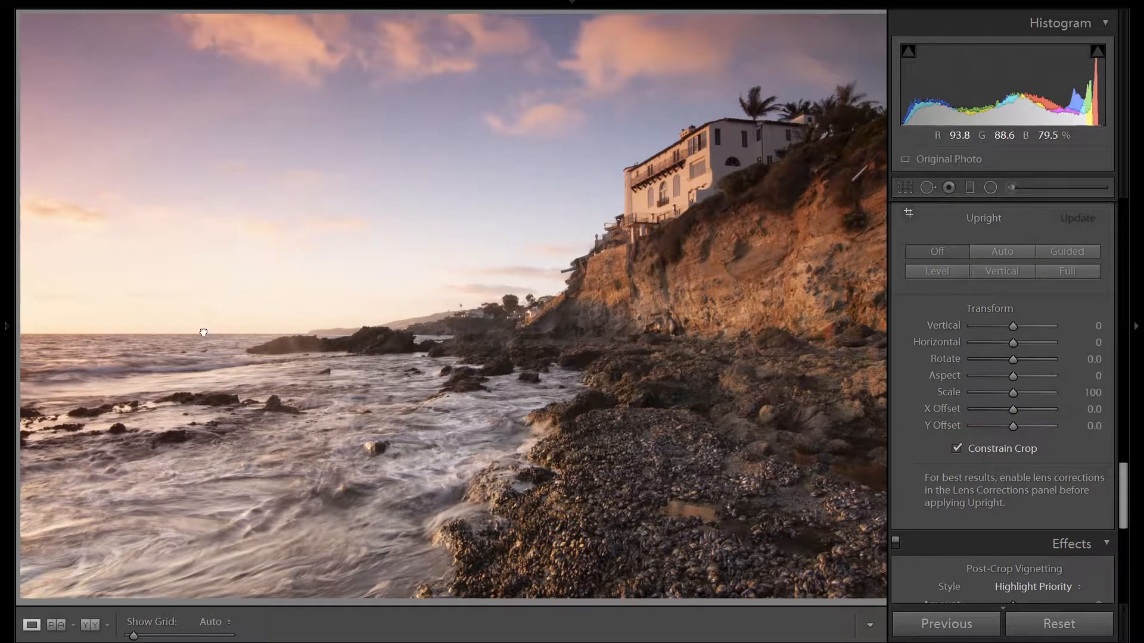
# Step: Check the horizon line up close against the grid, and set the Vertical transform to -5 to straighten the building
pyautogui.click(204, 331)
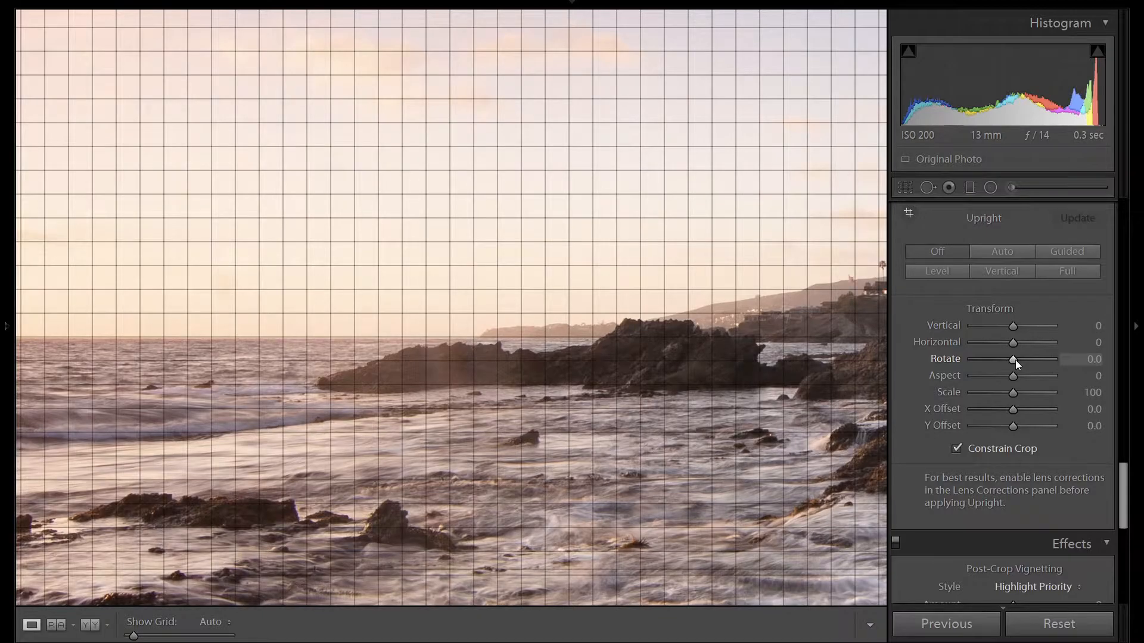
pyautogui.click(708, 327)
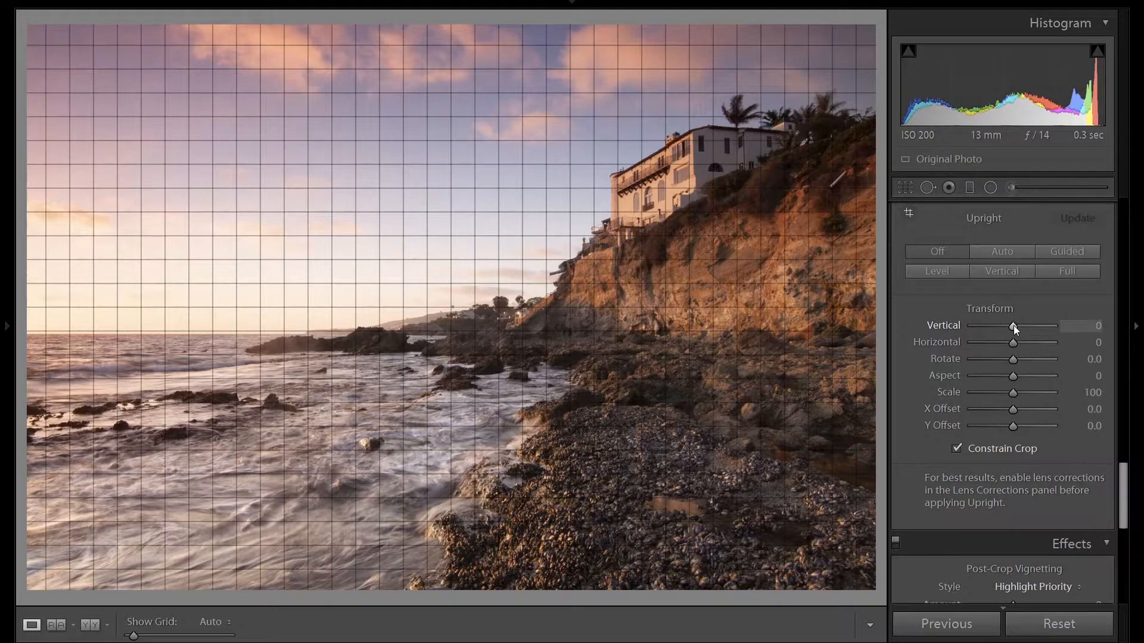
pyautogui.press('Down')
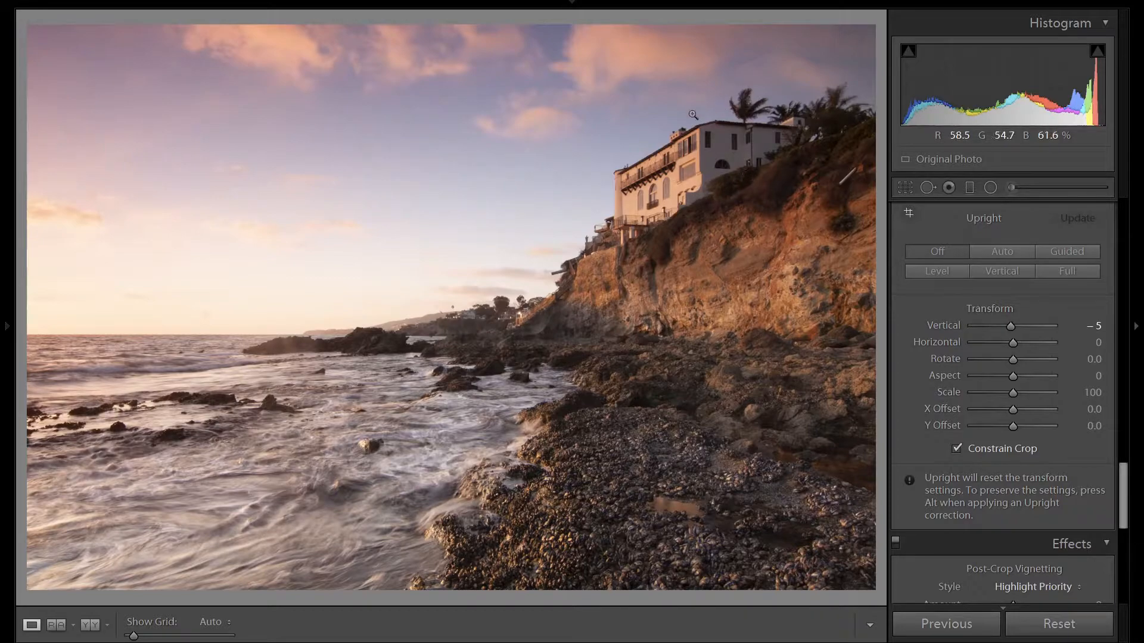
# Step: Enable Remove Chromatic Aberration and Enable Profile Corrections for the lens
pyautogui.scroll(6, 1068, 330)
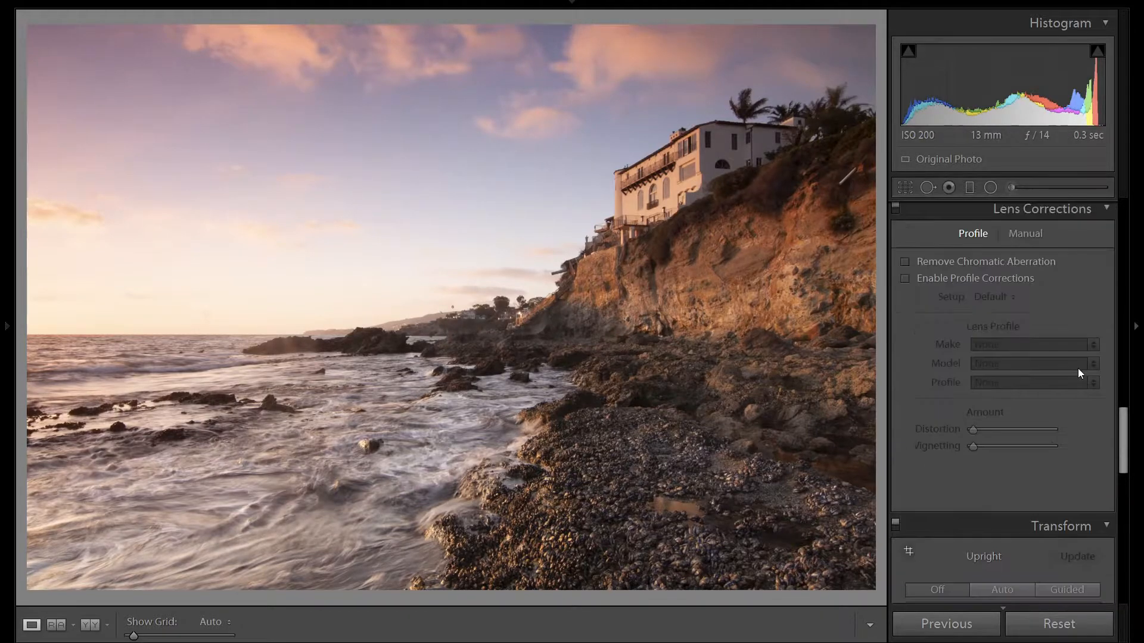
pyautogui.click(951, 268)
pyautogui.click(941, 281)
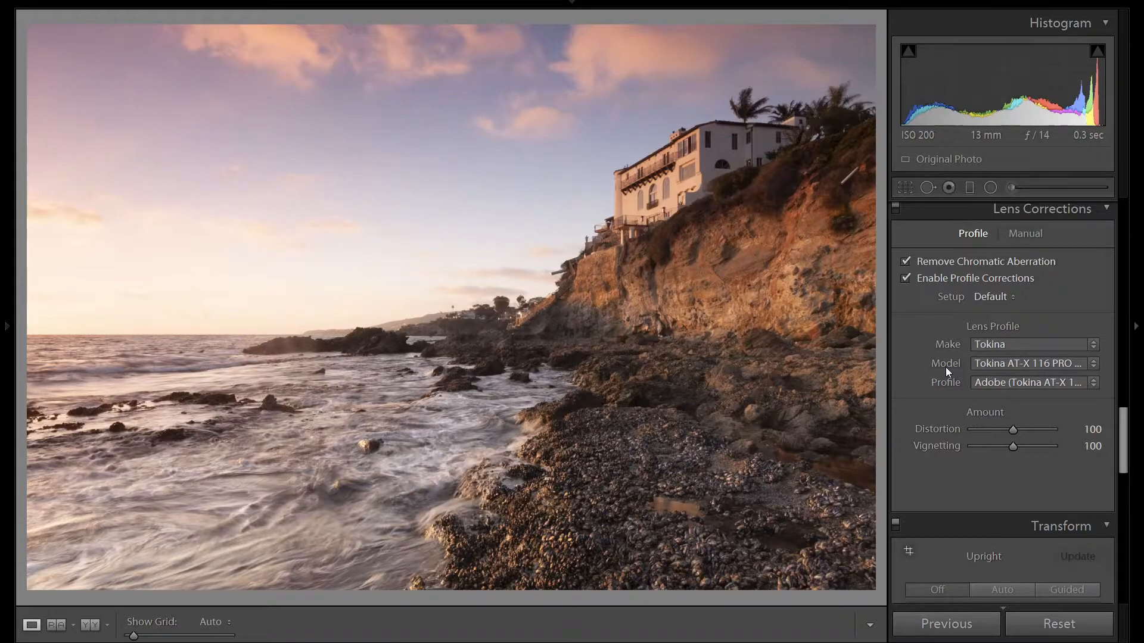
# Step: Set the Sharpening Amount to 100
pyautogui.scroll(5, 945, 367)
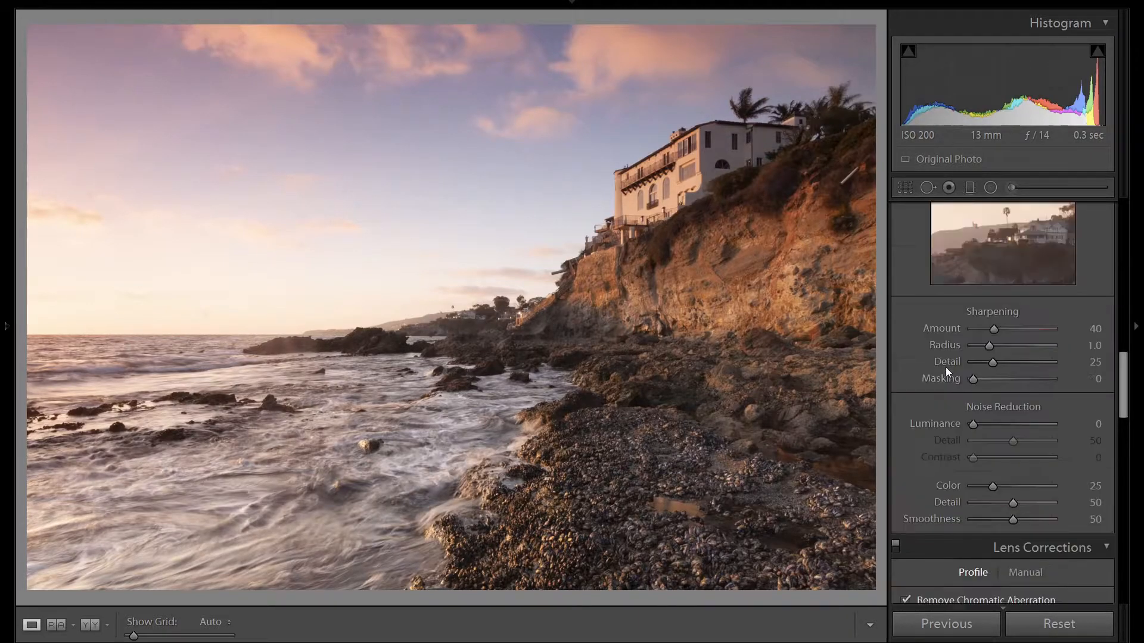
pyautogui.click(1083, 329)
pyautogui.write('100')
pyautogui.press('Return')
# Step: Raise the Sharpening Masking to 60 while previewing the black-and-white mask, so the smooth sky is left out
pyautogui.press('alt')
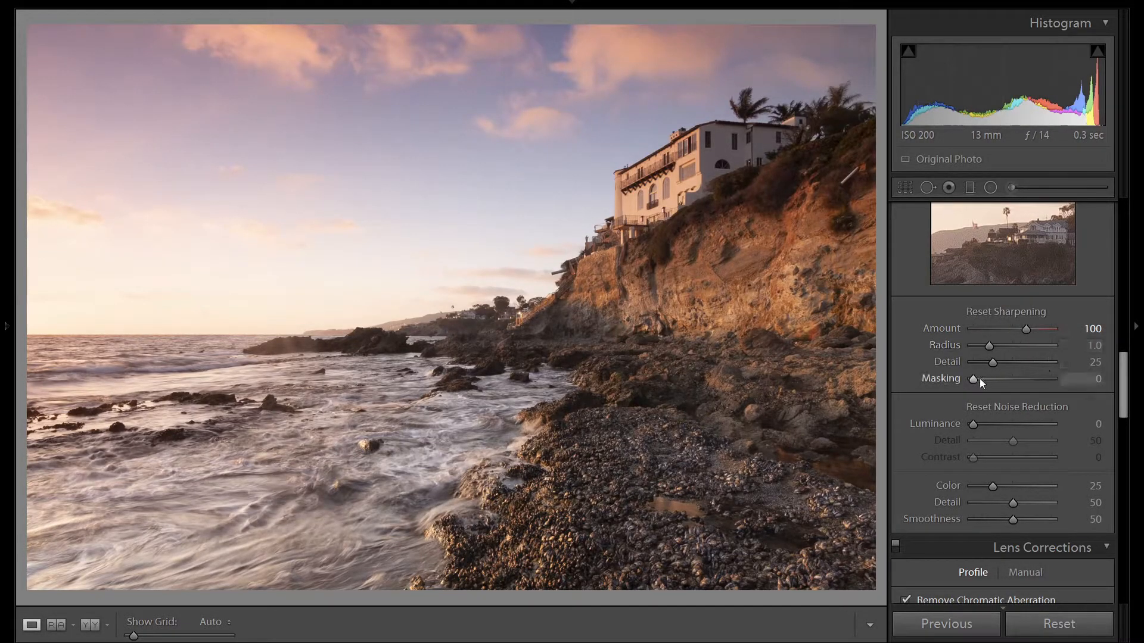
pyautogui.press('alt')
pyautogui.moveTo(975, 380); pyautogui.dragTo(992, 381)
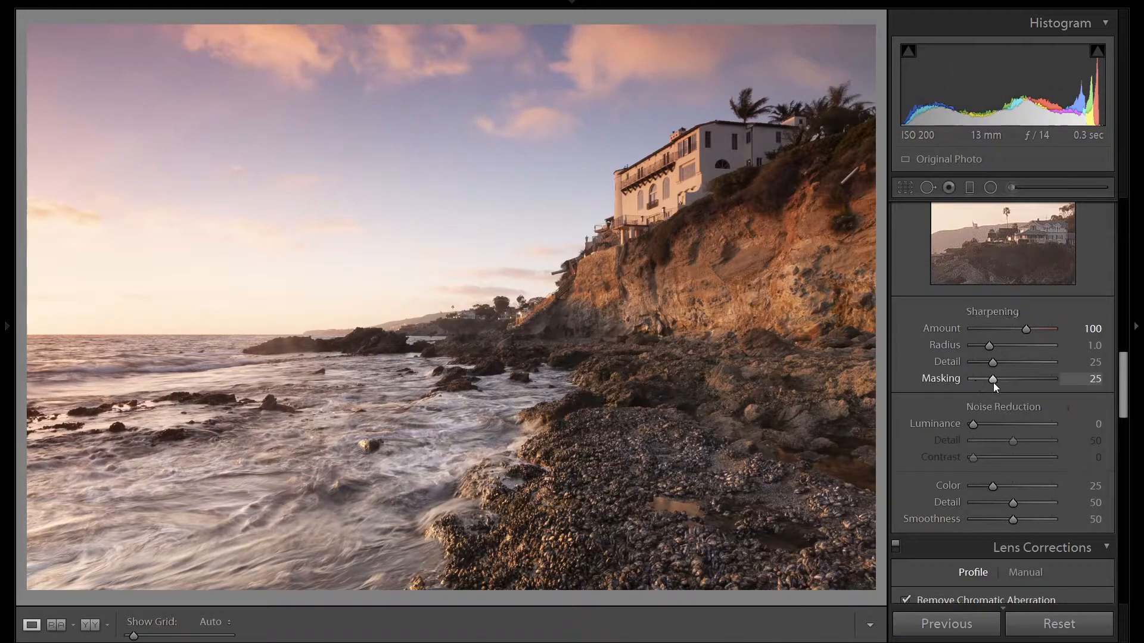
pyautogui.hotkey('alt', 'Up')
pyautogui.hotkey('alt', 'Up')
pyautogui.hotkey('alt', 'Up')
pyautogui.hotkey('alt', 'Up')
pyautogui.hotkey('alt', 'Up')
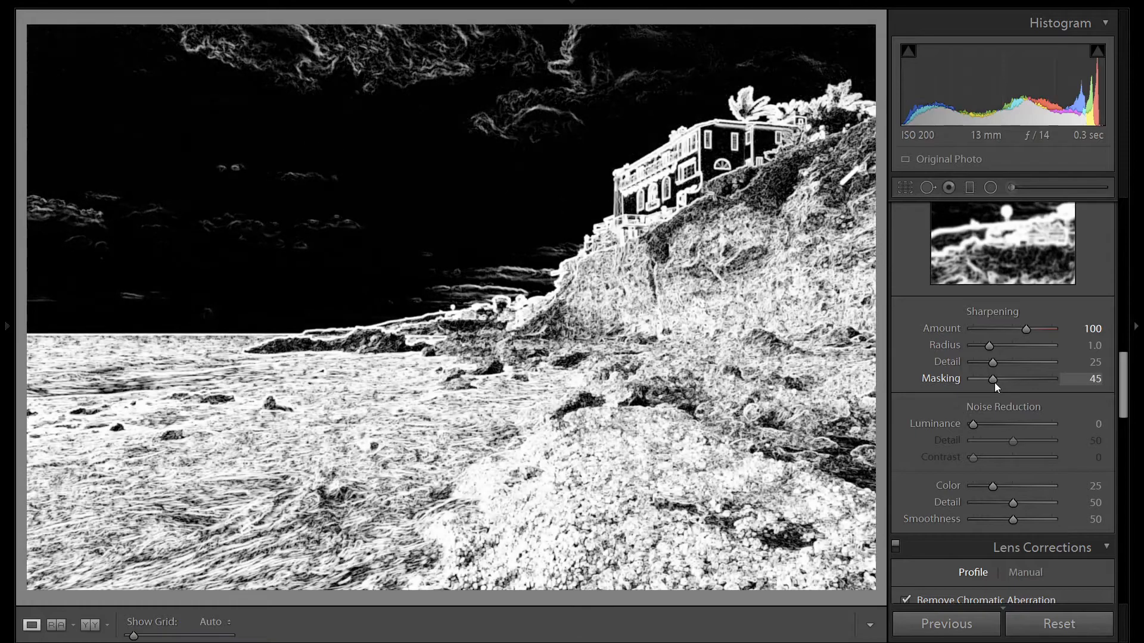
pyautogui.hotkey('alt', 'Up')
pyautogui.hotkey('alt', 'Up')
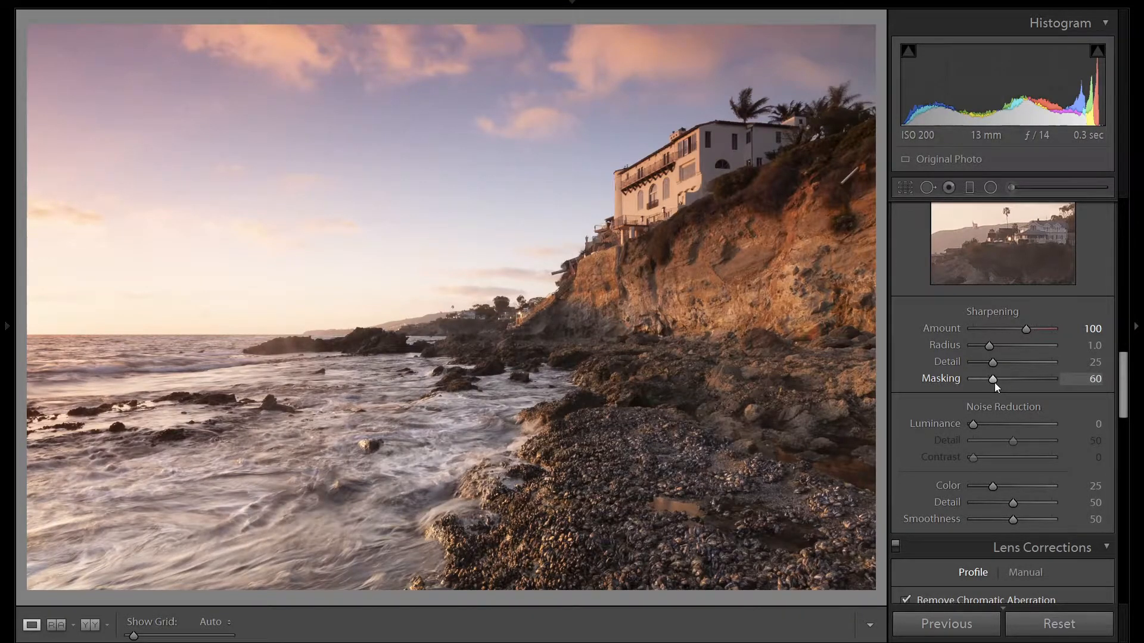
# Step: Cool the white balance by setting Temp to 4950
pyautogui.scroll(10, 1064, 381)
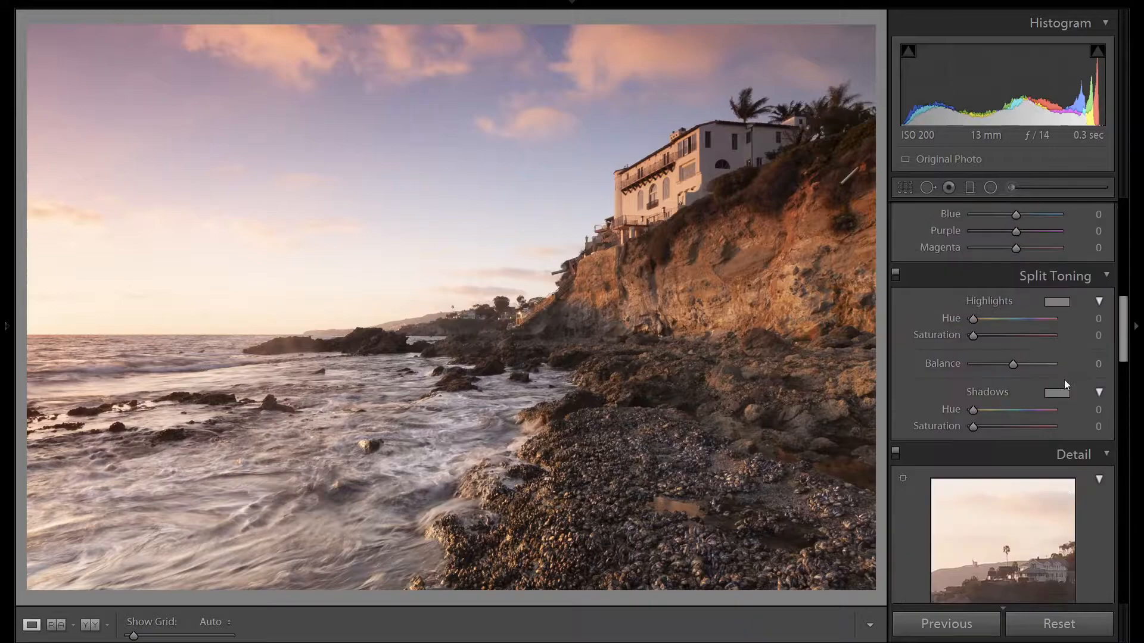
pyautogui.scroll(5, 1064, 380)
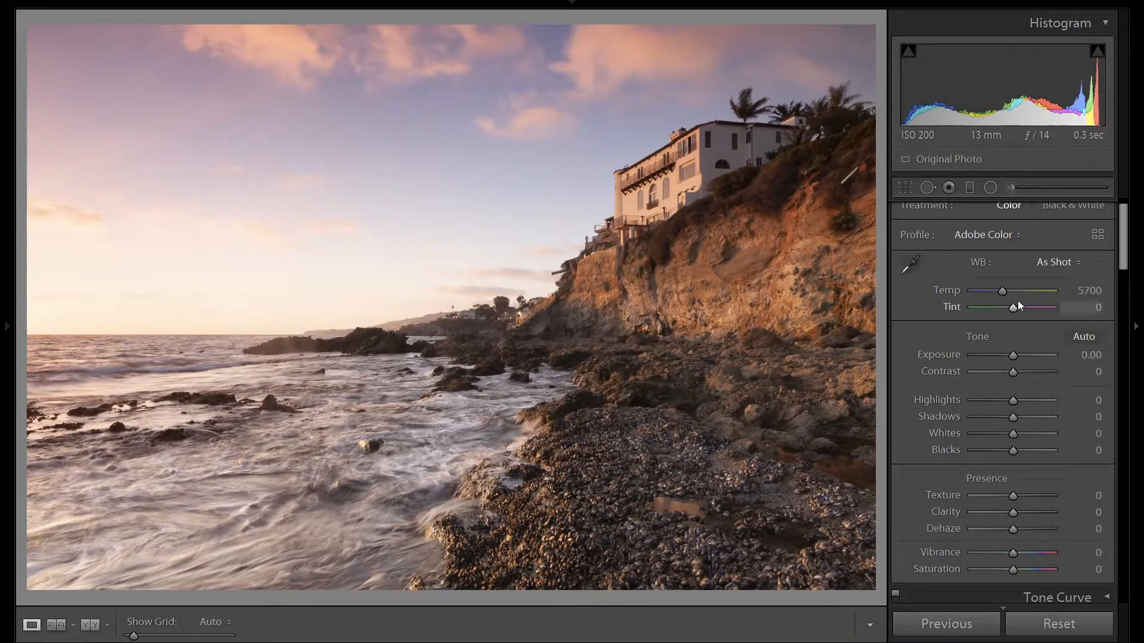
pyautogui.press('Down')
pyautogui.press('Down')
pyautogui.press('Down')
pyautogui.press('Down')
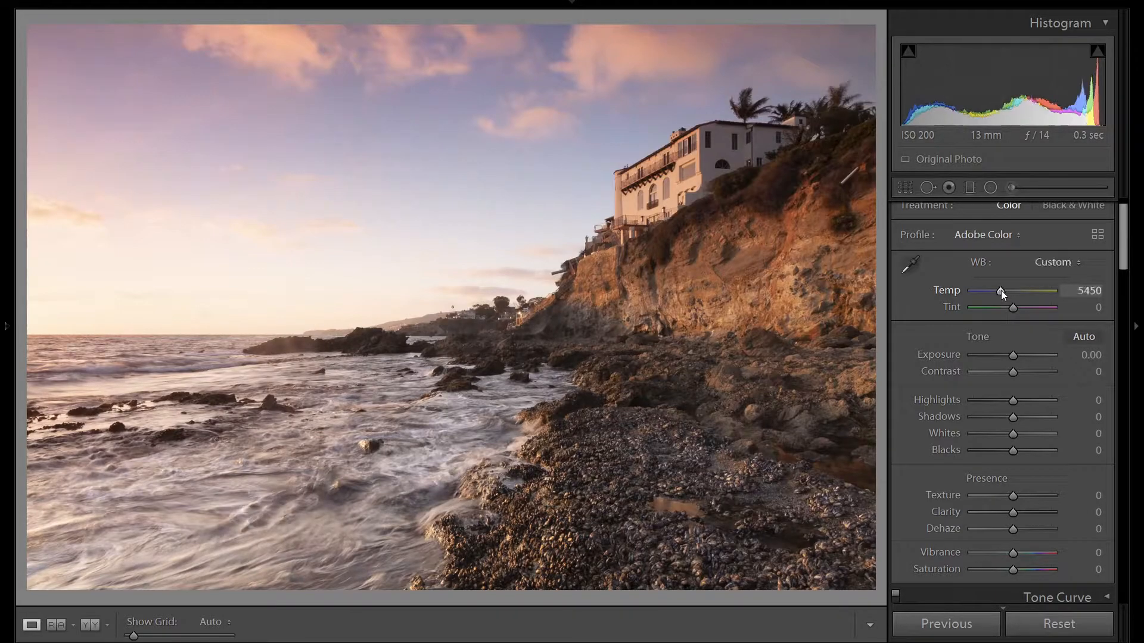
pyautogui.press('Up')
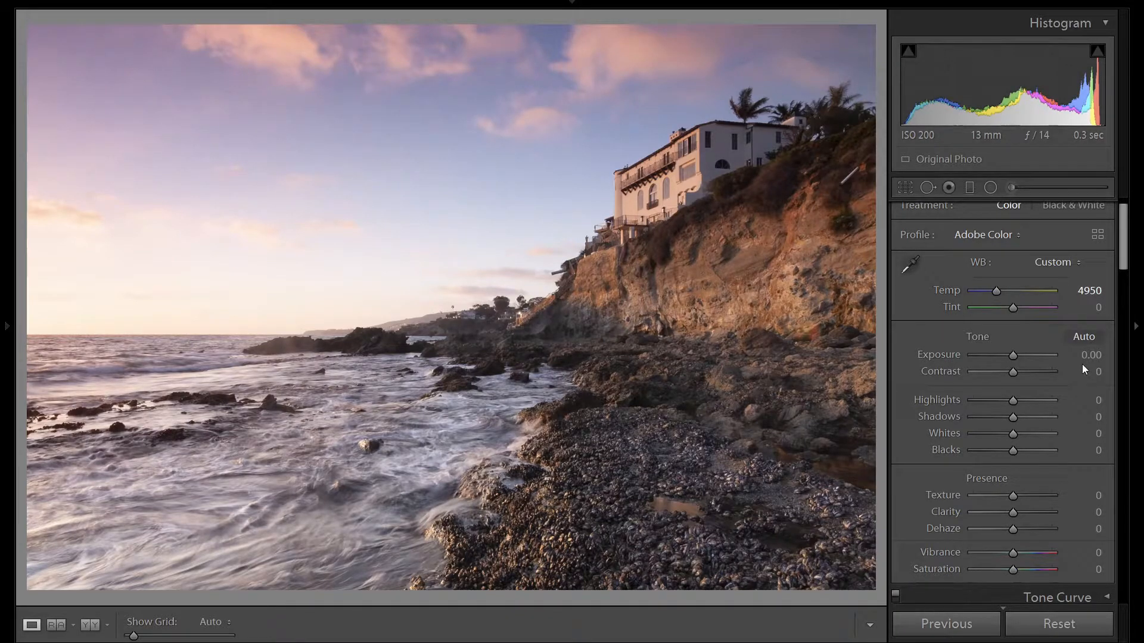
# Step: Set Highlights to -100 and Shadows to +10 in the basic tone adjustments
pyautogui.click(971, 400)
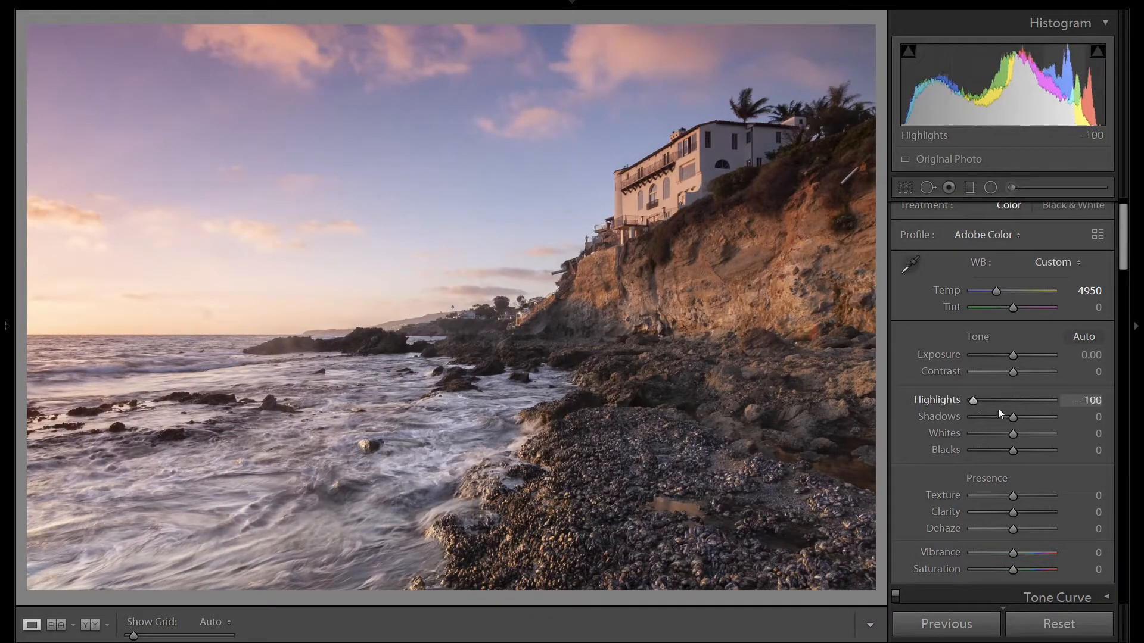
pyautogui.moveTo(1014, 417); pyautogui.dragTo(1056, 417)
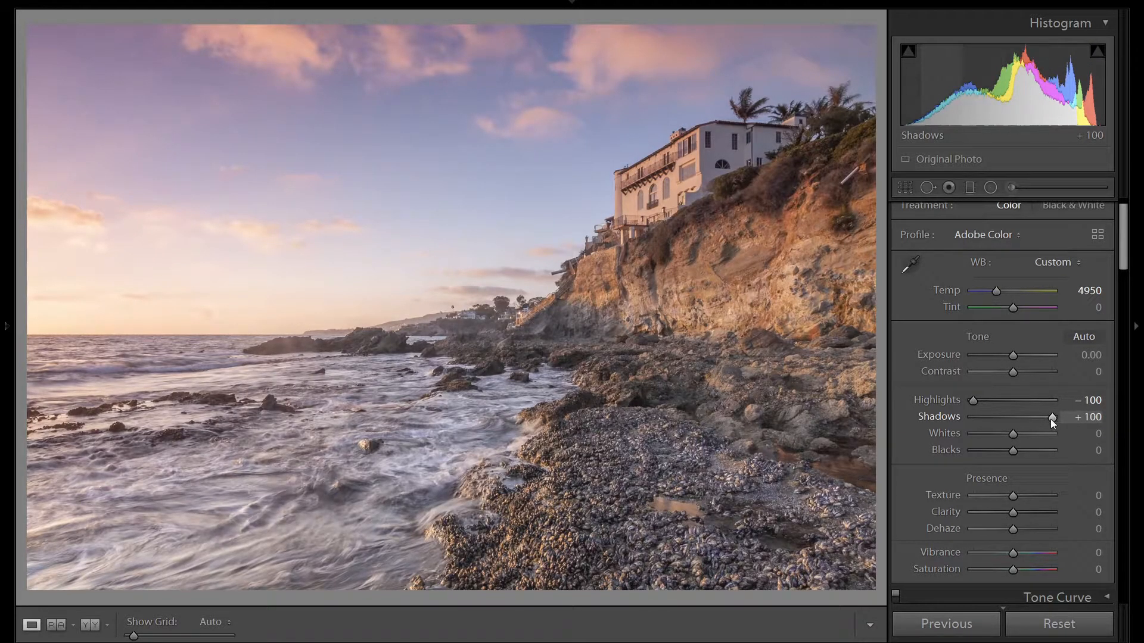
pyautogui.scroll(-10, 1049, 419)
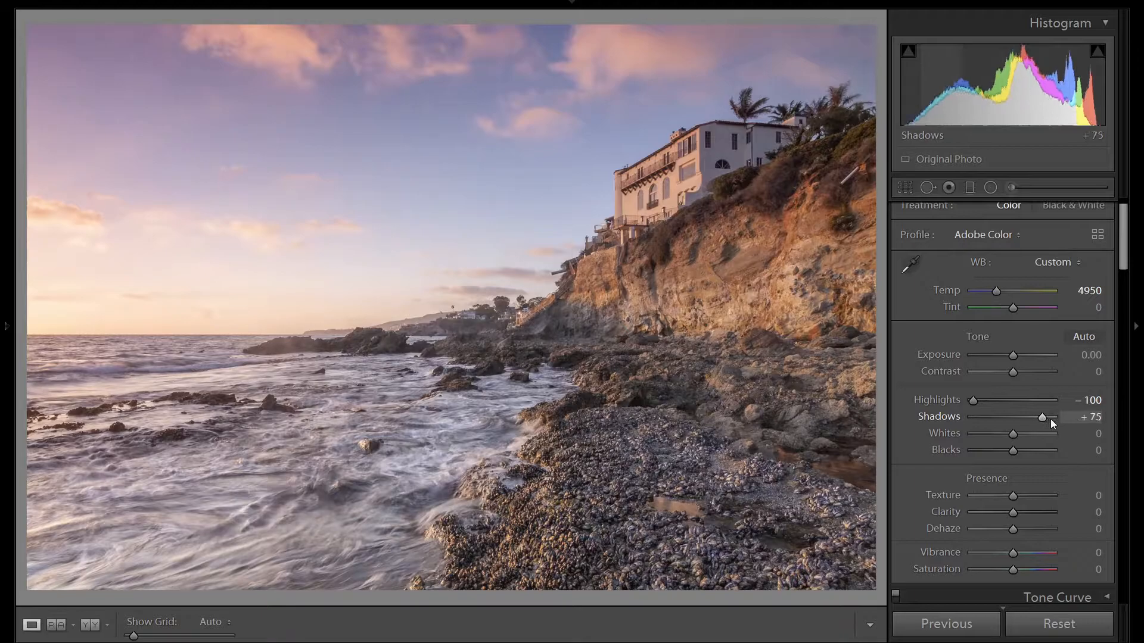
pyautogui.scroll(-5, 1049, 419)
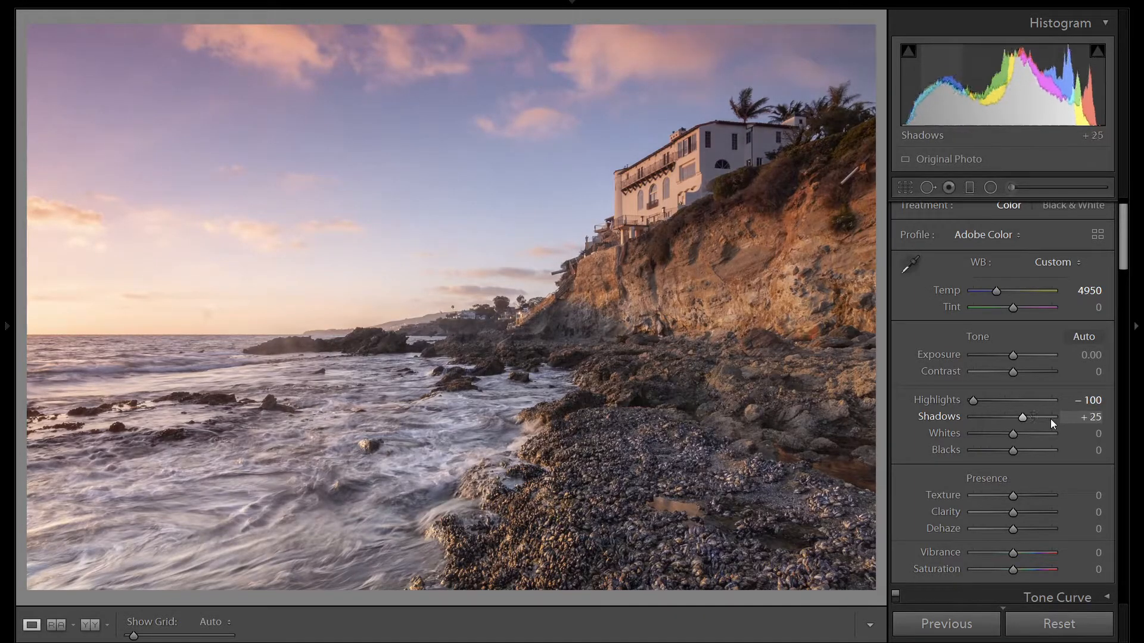
pyautogui.scroll(-3, 1049, 420)
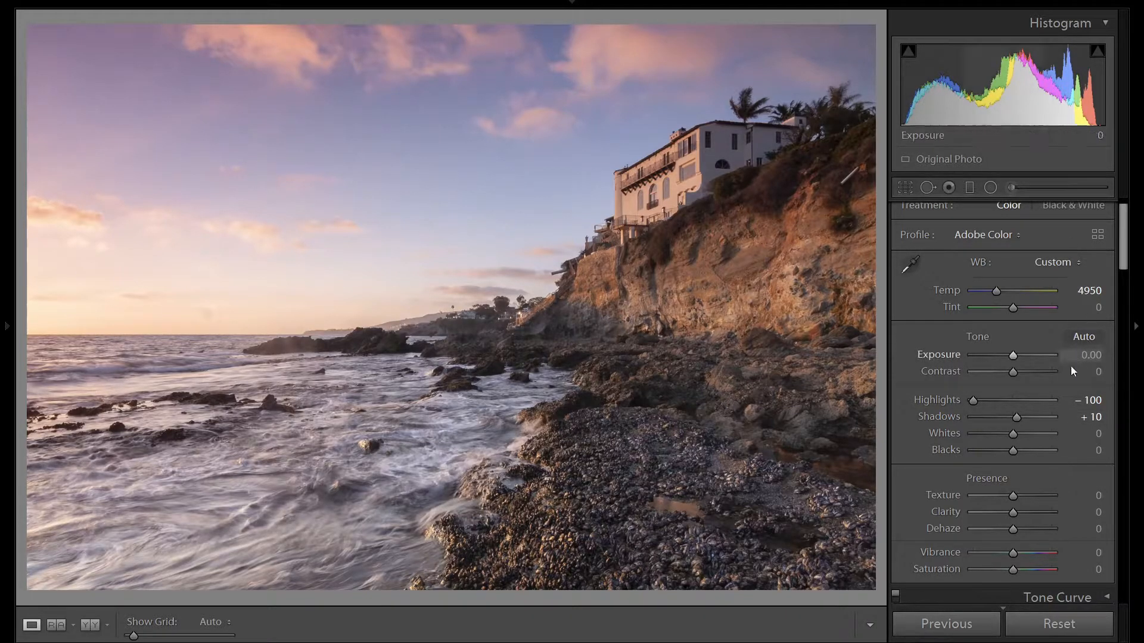
# Step: Set Whites to +45, trying values up to +70 to see where the highlights clip
pyautogui.press('Up')
pyautogui.press('Up')
pyautogui.press('Up')
pyautogui.press('Up')
pyautogui.press('Up')
pyautogui.press('Up')
pyautogui.press('Up')
pyautogui.press('Up')
pyautogui.press('Up')
pyautogui.press('Up')
pyautogui.press('Up')
pyautogui.press('Up')
pyautogui.press('Up')
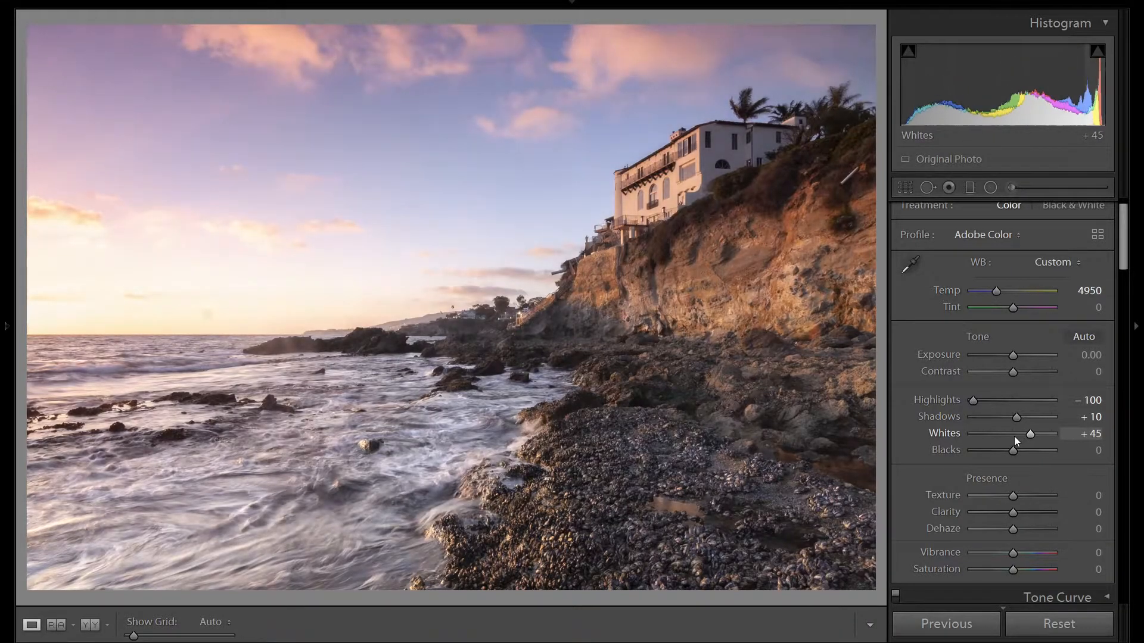
pyautogui.press('Up')
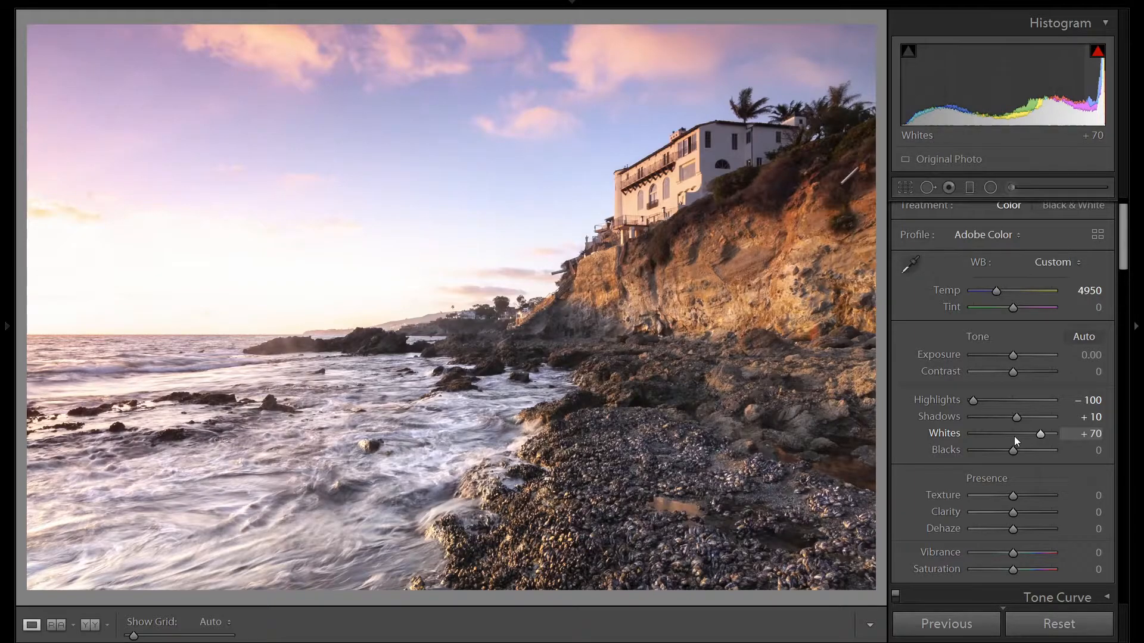
pyautogui.press('Down')
pyautogui.press('Down')
pyautogui.press('Down')
pyautogui.press('Down')
pyautogui.press('Down')
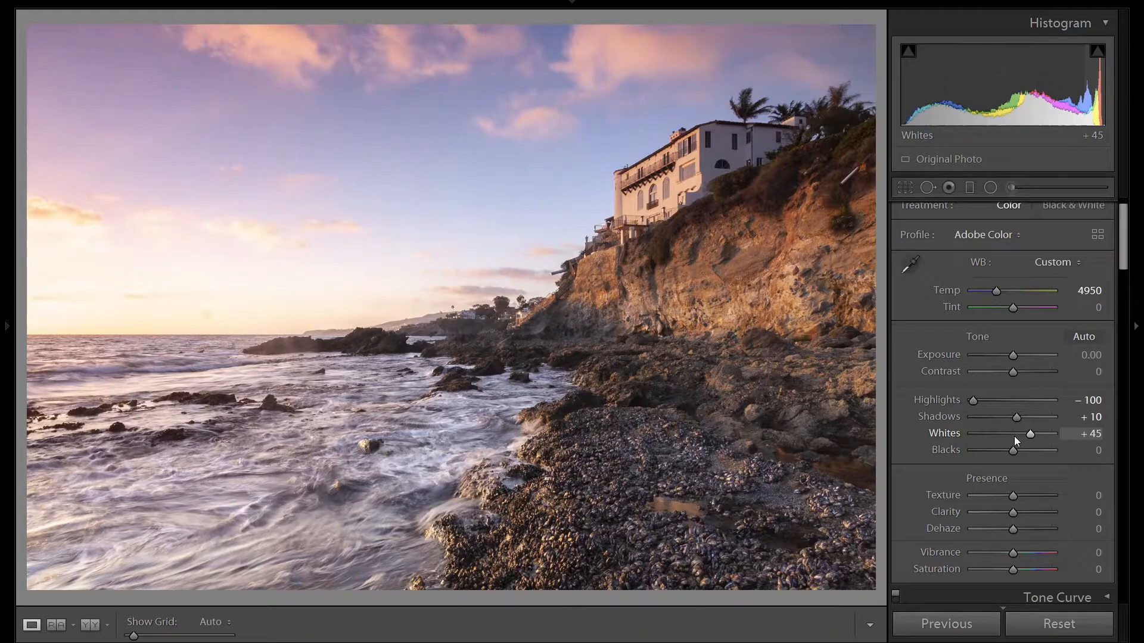
# Step: Set Blacks to -10 to deepen the darkest tones
pyautogui.press('Down')
pyautogui.press('Down')
pyautogui.press('Down')
pyautogui.press('Down')
pyautogui.press('Down')
pyautogui.press('Up')
pyautogui.press('Up')
pyautogui.press('Up')
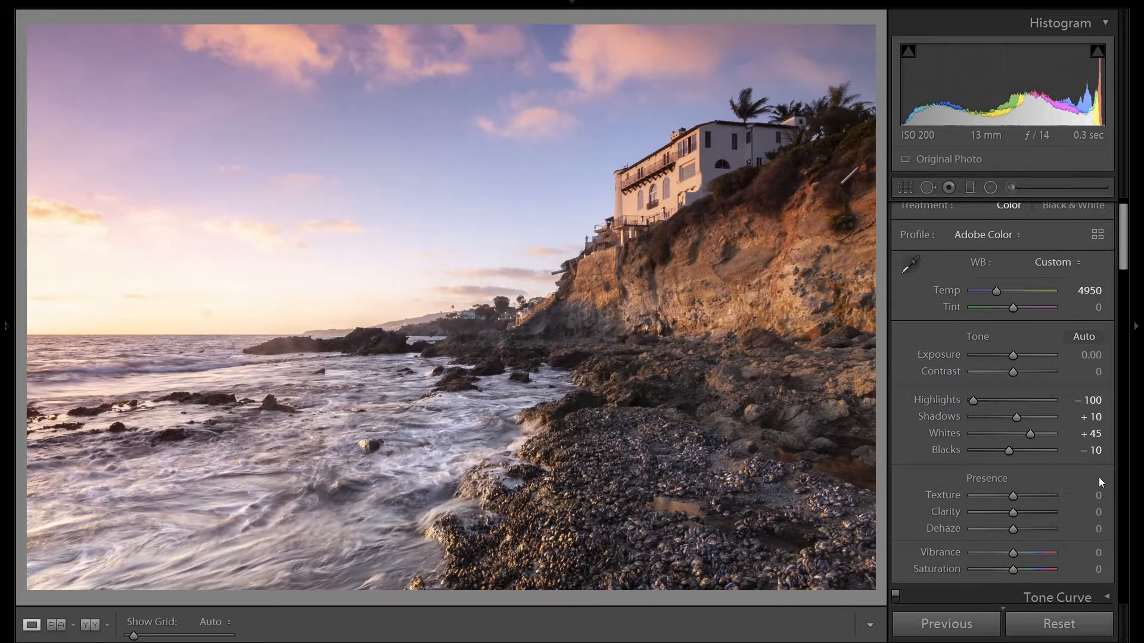
# Step: Lower the HSL luminance of the orange and yellow tones
pyautogui.scroll(-5, 1098, 477)
pyautogui.click(1049, 312)
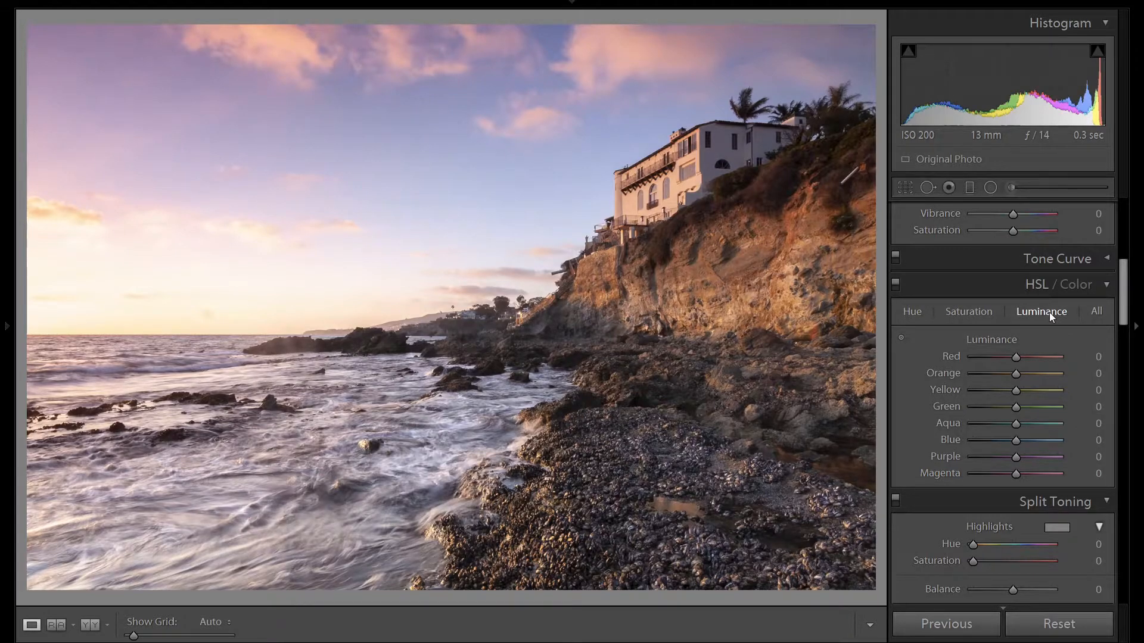
pyautogui.moveTo(1017, 372); pyautogui.dragTo(1013, 391)
# Step: Set the HSL saturation of both Orange and Yellow to +20
pyautogui.click(983, 312)
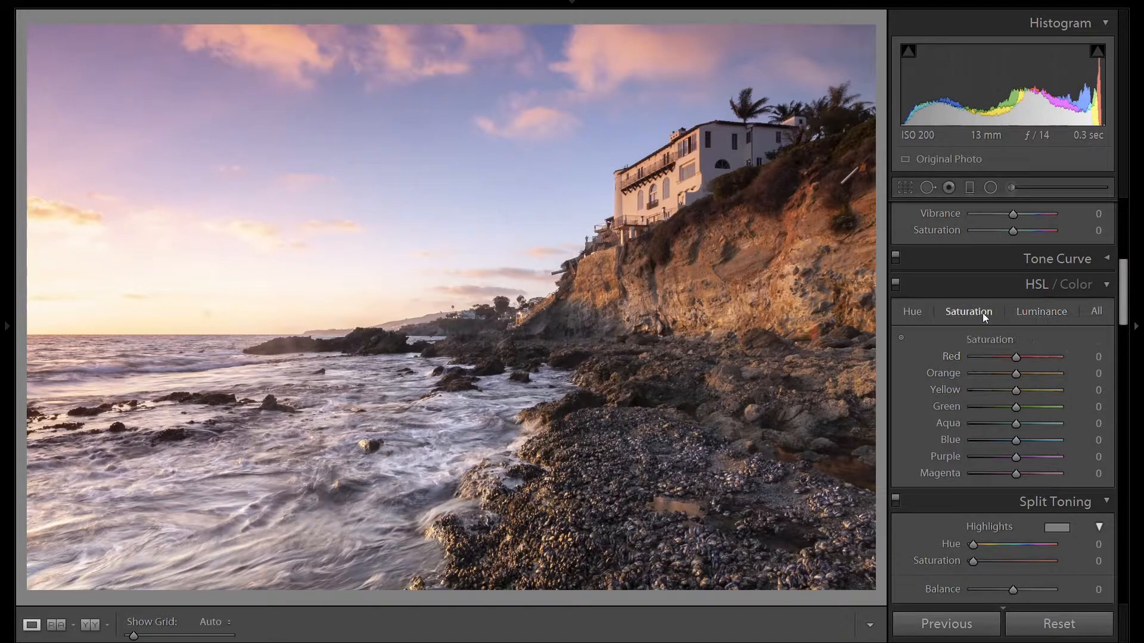
pyautogui.hotkey('shift', 'Up')
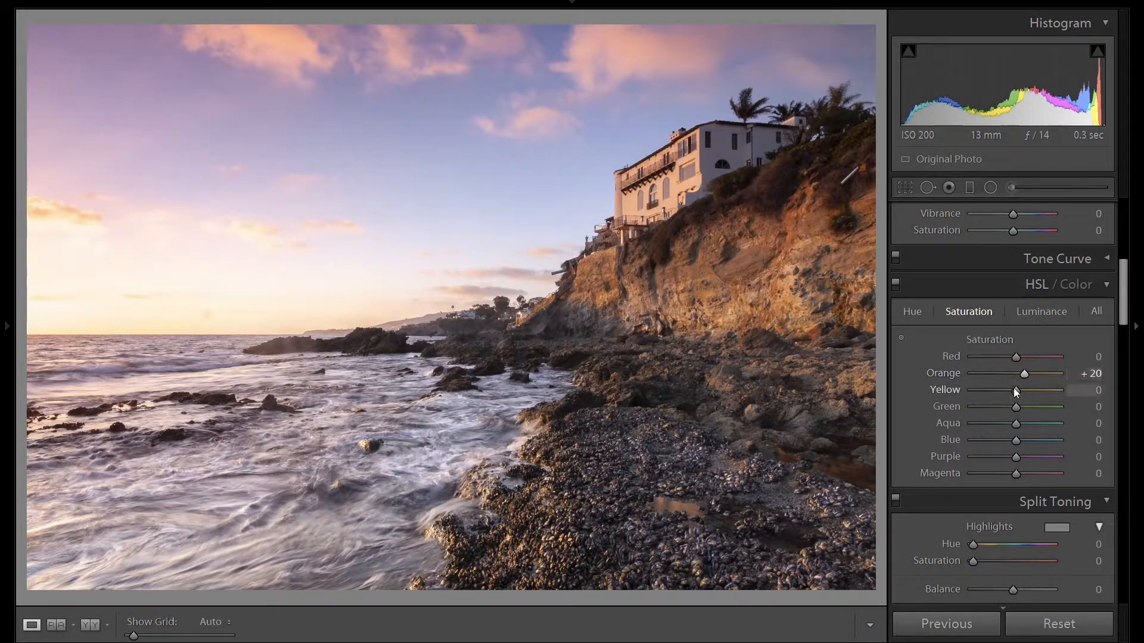
pyautogui.hotkey('shift', 'Up')
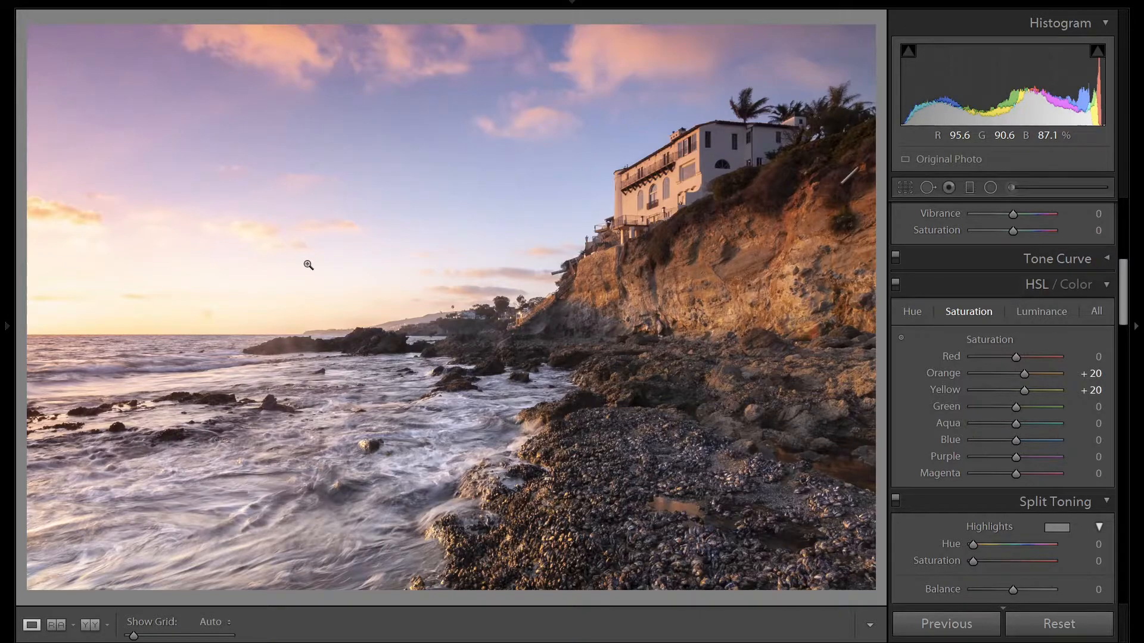
# Step: Draw a horizontal graduated filter across the horizon that covers the sky and cliff, and show its mask overlay
pyautogui.click(968, 186)
pyautogui.moveTo(341, 283); pyautogui.dragTo(350, 366)
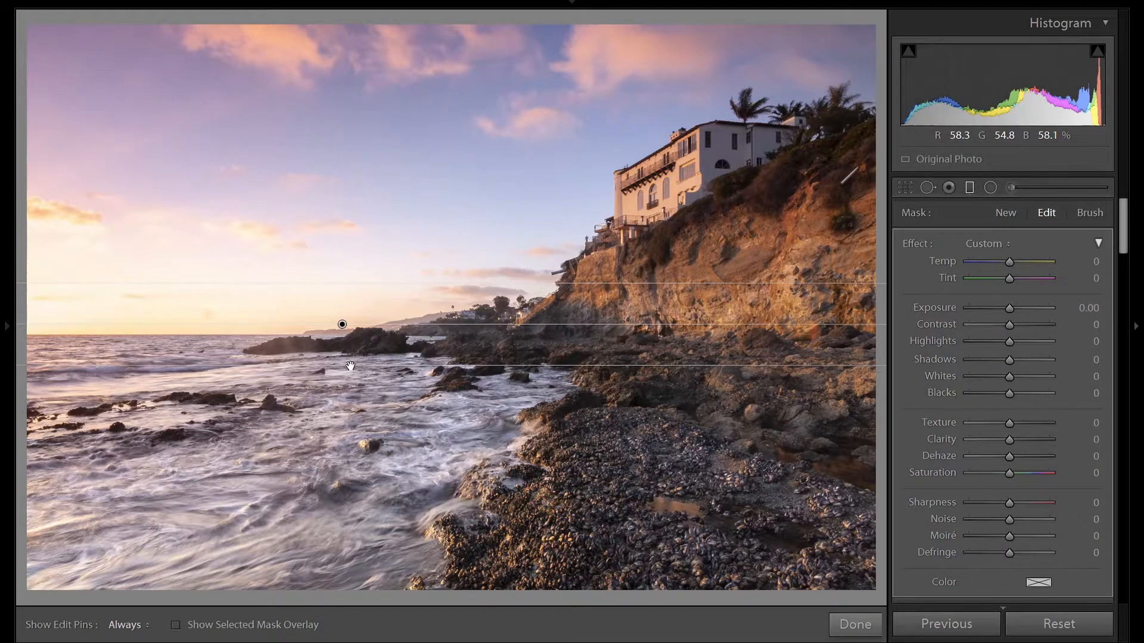
pyautogui.press('o')
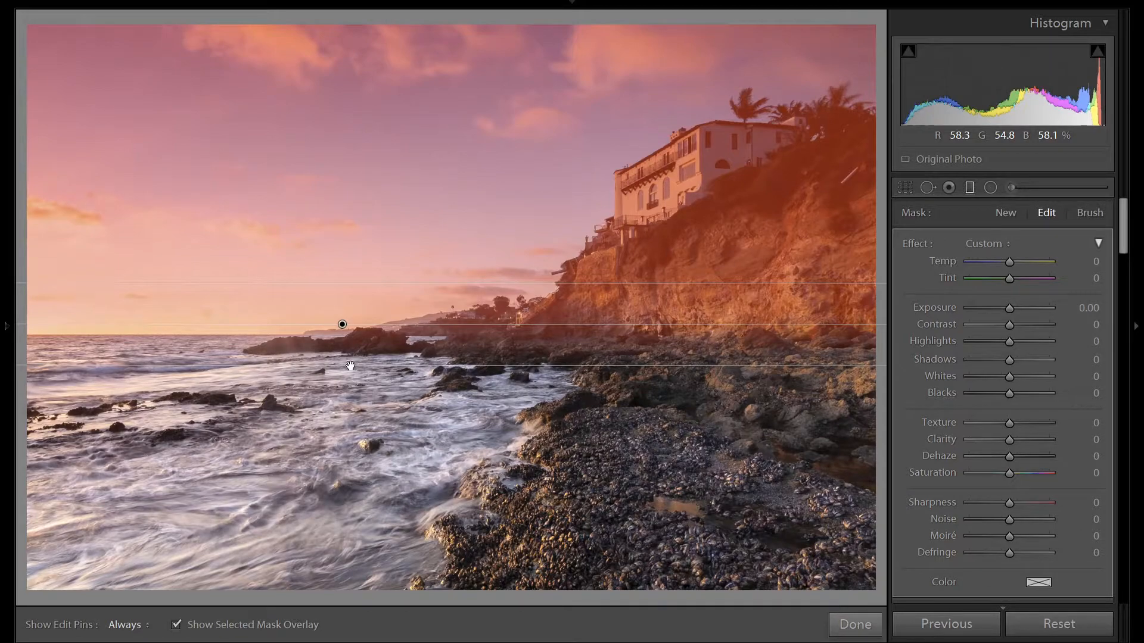
# Step: Set the graduated filter's Range Mask to Color
pyautogui.scroll(-5, 1064, 460)
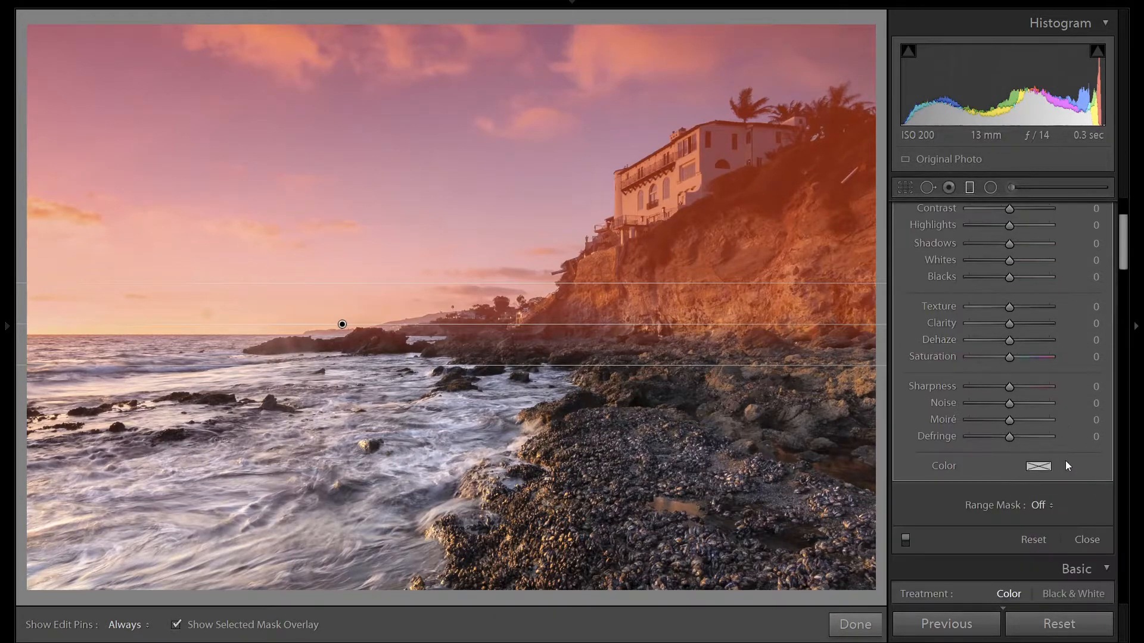
pyautogui.click(1049, 388)
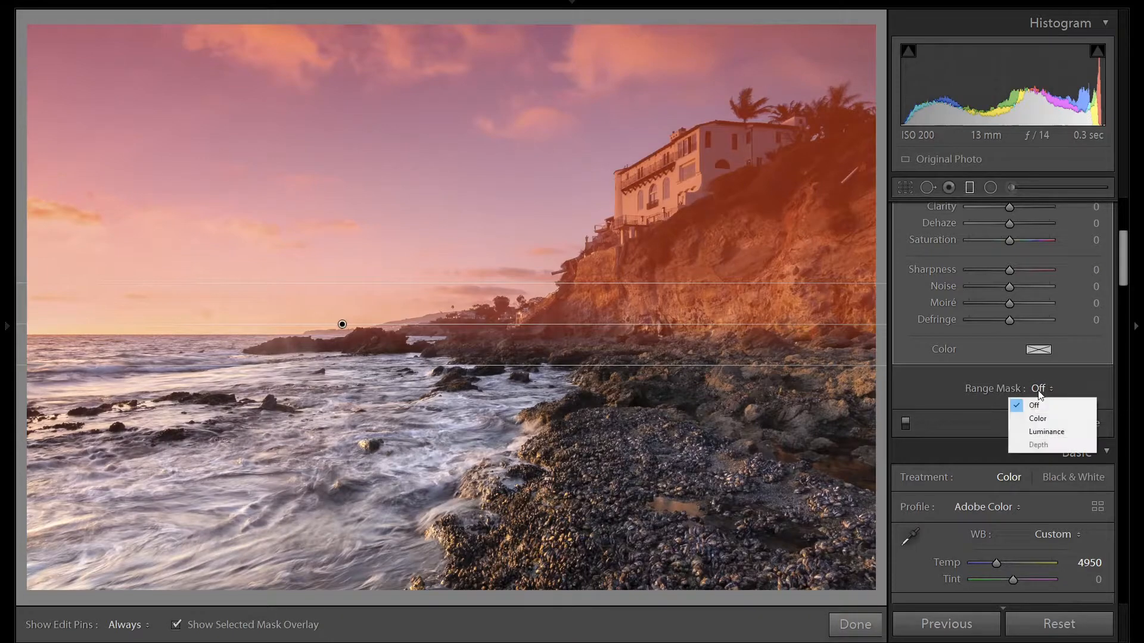
pyautogui.click(1044, 420)
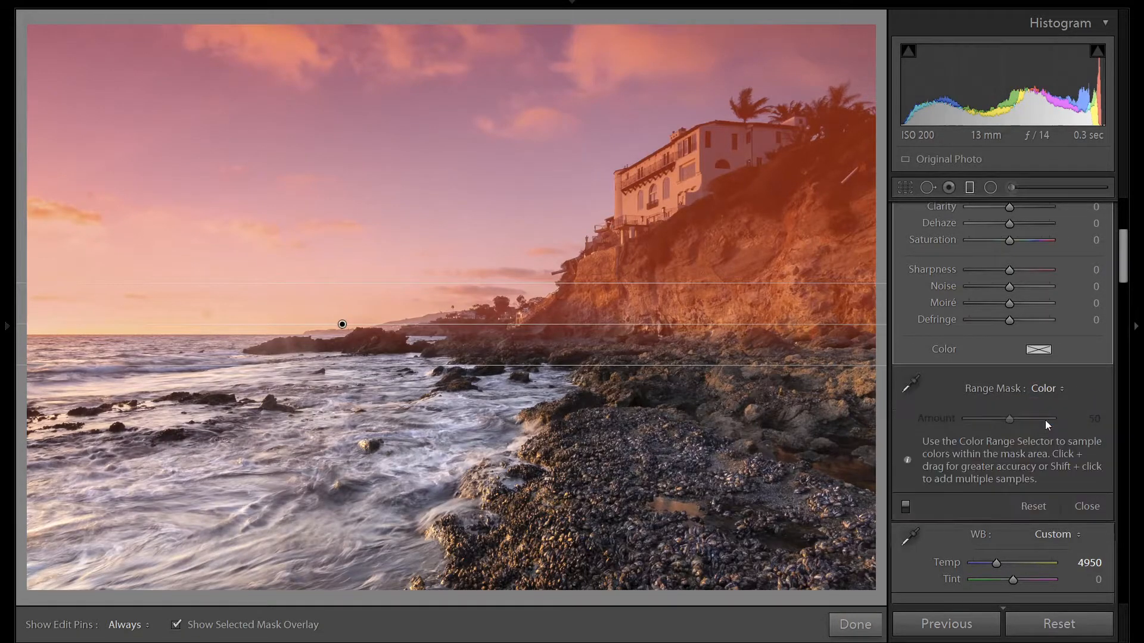
# Step: Sample the blue of the upper sky for the color range mask, set its Amount to 19, and hide the mask overlay
pyautogui.click(916, 387)
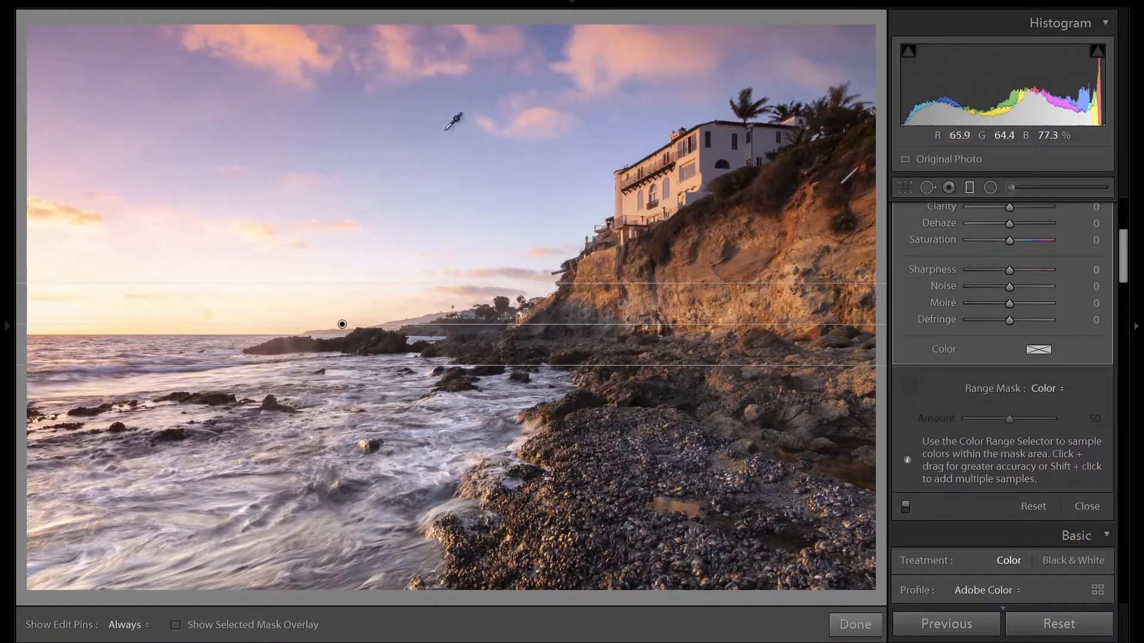
pyautogui.click(440, 120)
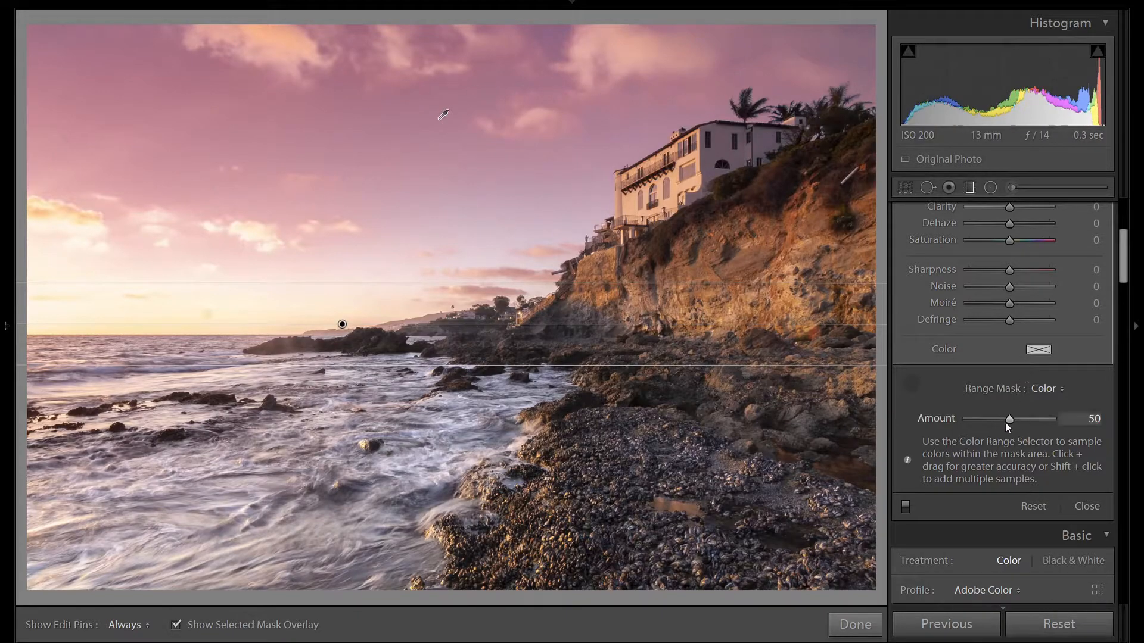
pyautogui.moveTo(1008, 421); pyautogui.dragTo(981, 416)
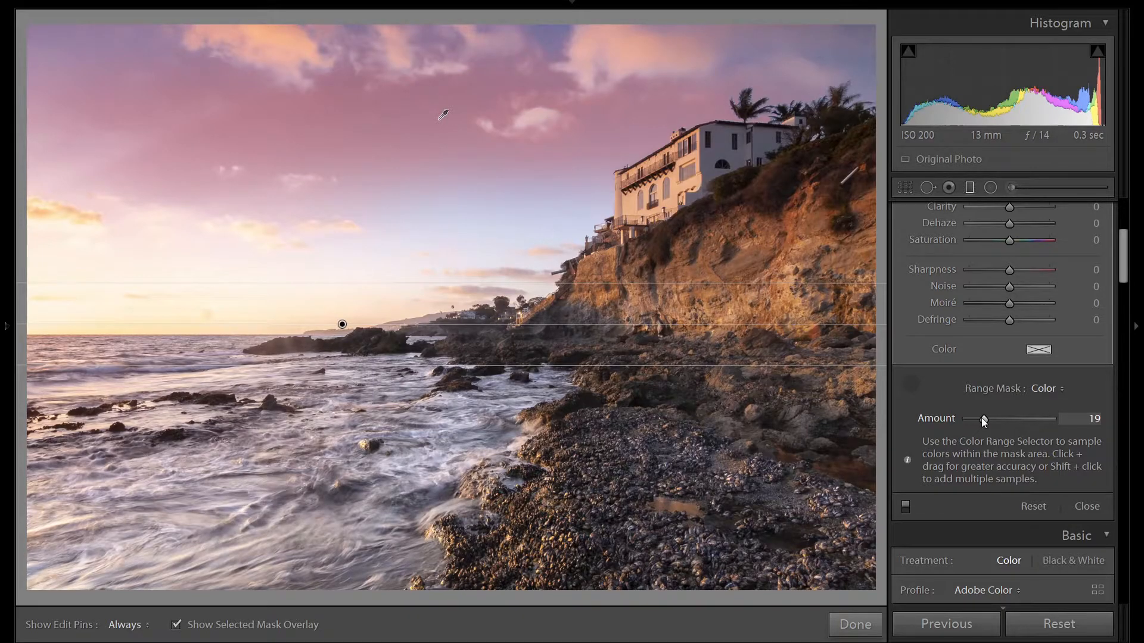
pyautogui.press('o')
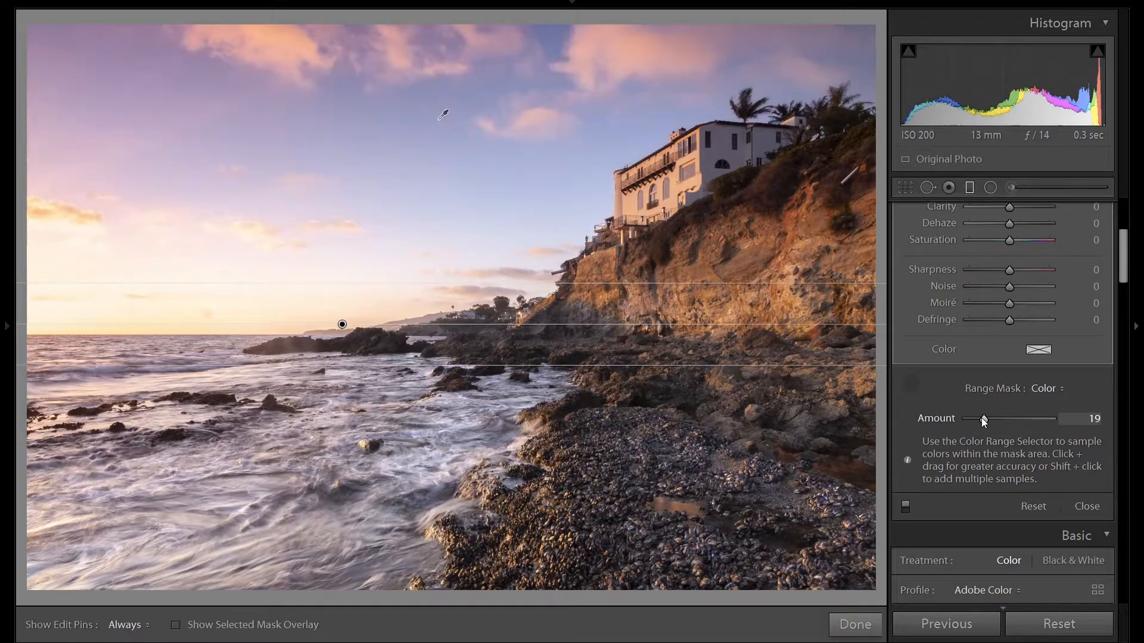
# Step: Set the sky graduated filter's Temp to -15 and its Exposure to -0.40
pyautogui.scroll(4, 1071, 403)
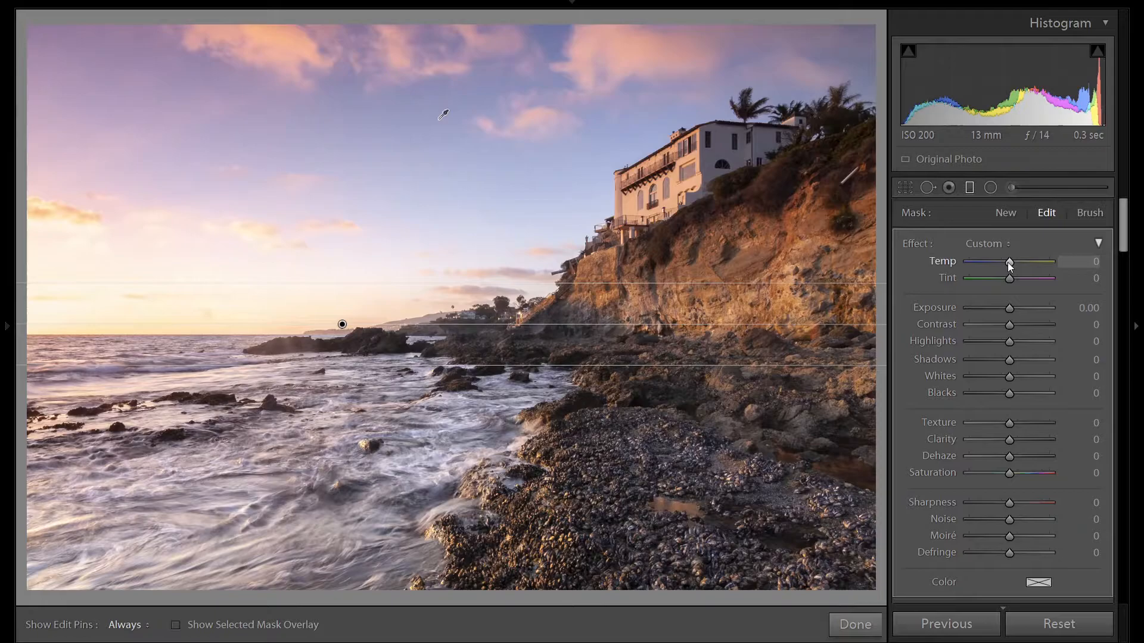
pyautogui.press('Down')
pyautogui.press('Down')
pyautogui.press('Down')
pyautogui.press('Down')
pyautogui.press('Down')
pyautogui.press('Down')
pyautogui.press('Down')
pyautogui.press('Down')
pyautogui.press('Down')
pyautogui.press('Down')
pyautogui.press('Down')
pyautogui.press('Down')
pyautogui.press('Down')
pyautogui.press('Down')
pyautogui.press('Down')
pyautogui.press('Down')
pyautogui.press('Down')
pyautogui.press('Down')
pyautogui.press('Down')
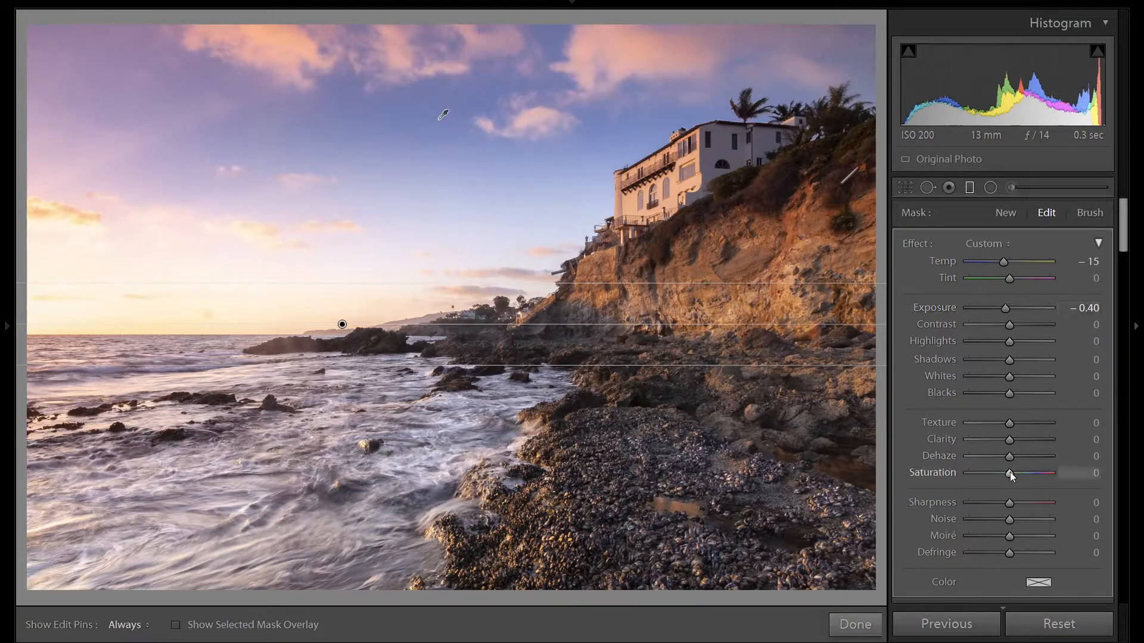
# Step: Set the sky graduated filter's Saturation to 30
pyautogui.press('Up')
pyautogui.press('Up')
pyautogui.press('Up')
pyautogui.press('Up')
pyautogui.press('Up')
pyautogui.press('Up')
# Step: Switch the graduated filter adjustments off and back on to compare the sky before and after
pyautogui.scroll(-5, 1078, 473)
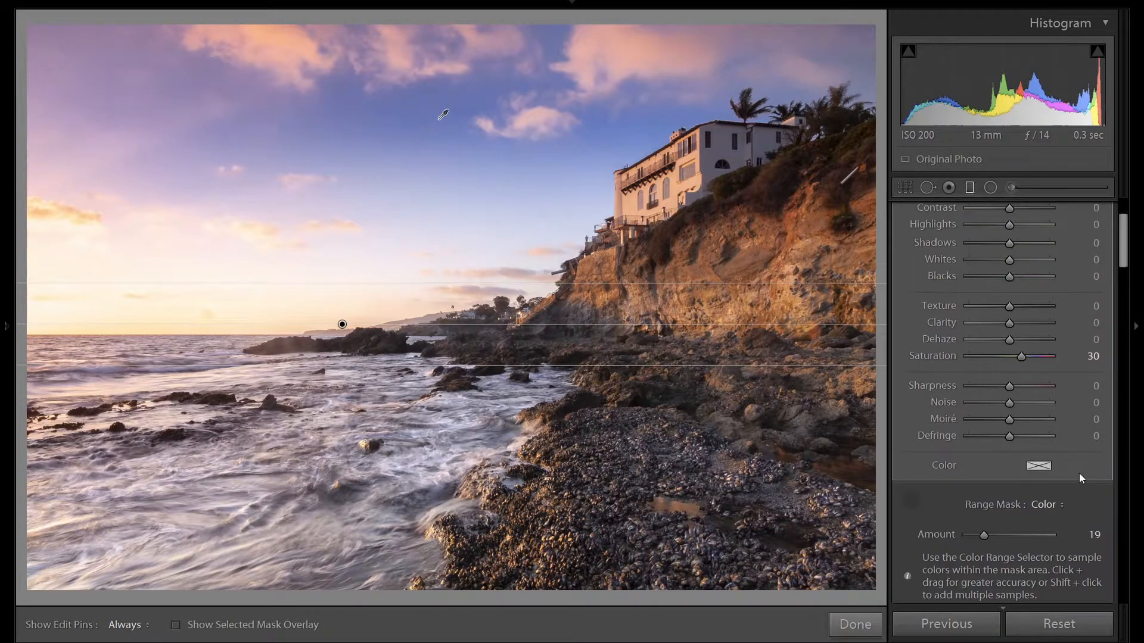
pyautogui.click(905, 505)
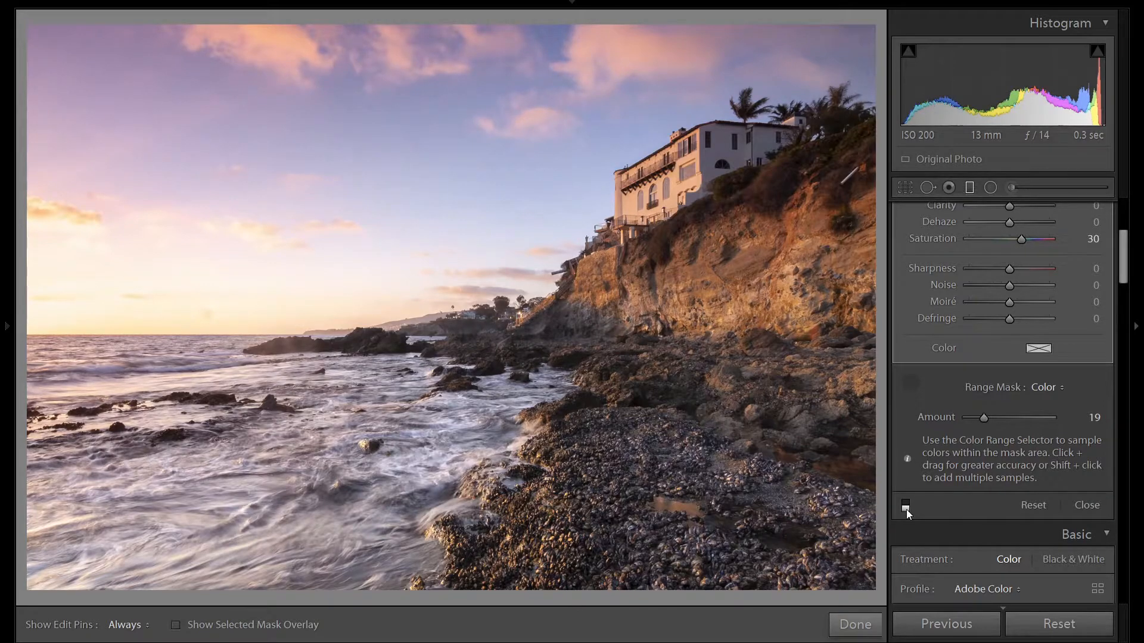
pyautogui.click(906, 509)
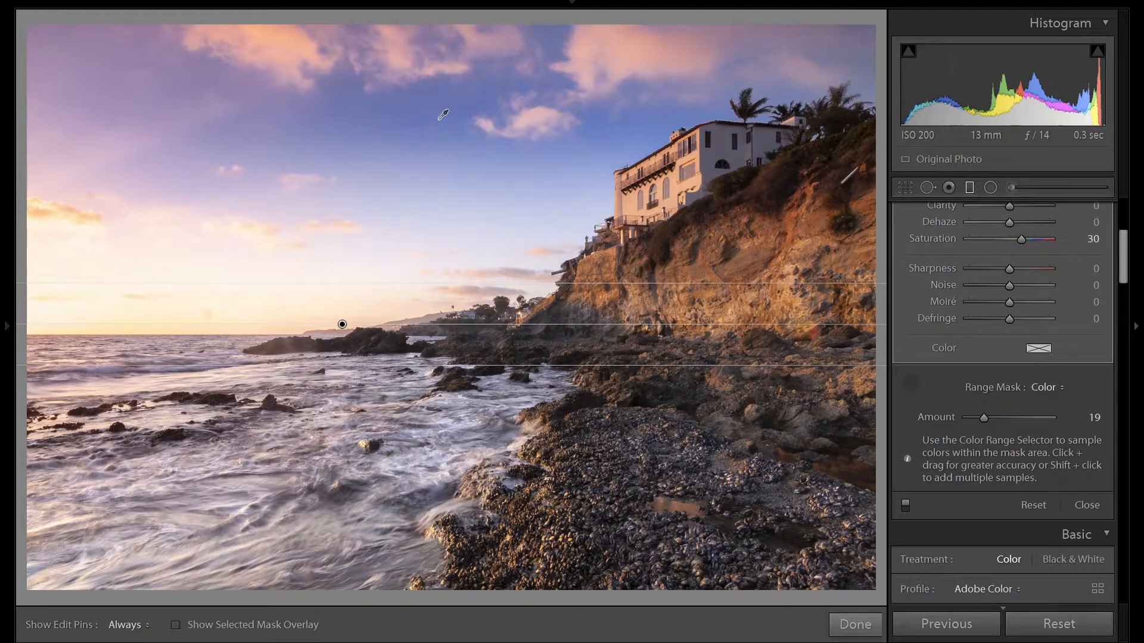
# Step: Draw a second, horizontal graduated filter across the upper sky at the level of the small cloud and show its mask overlay
pyautogui.click(970, 187)
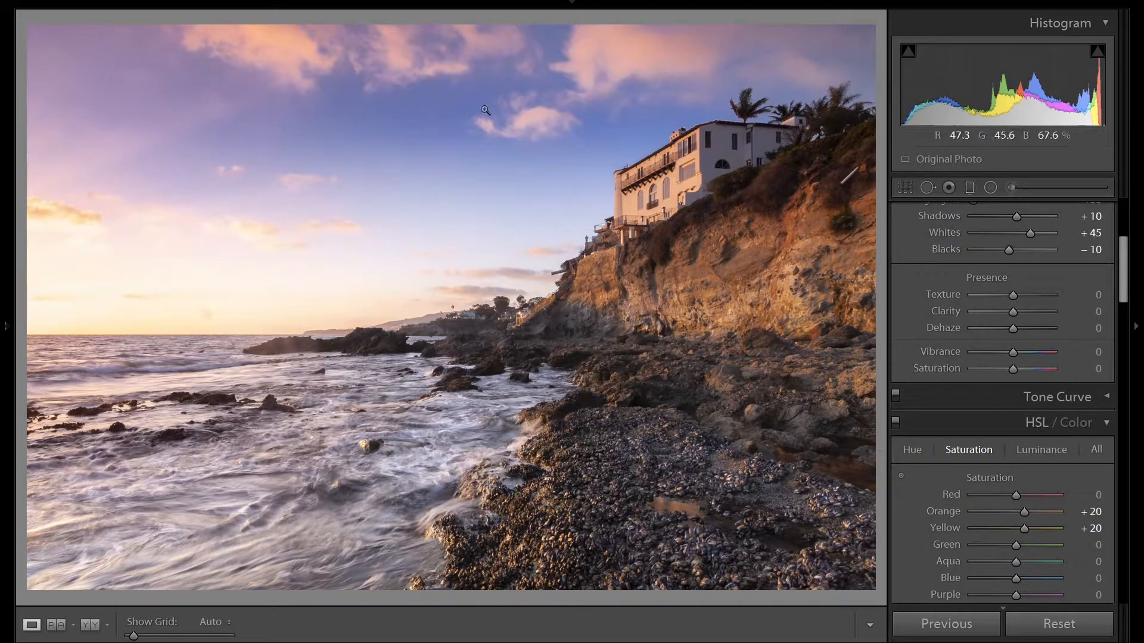
pyautogui.click(969, 187)
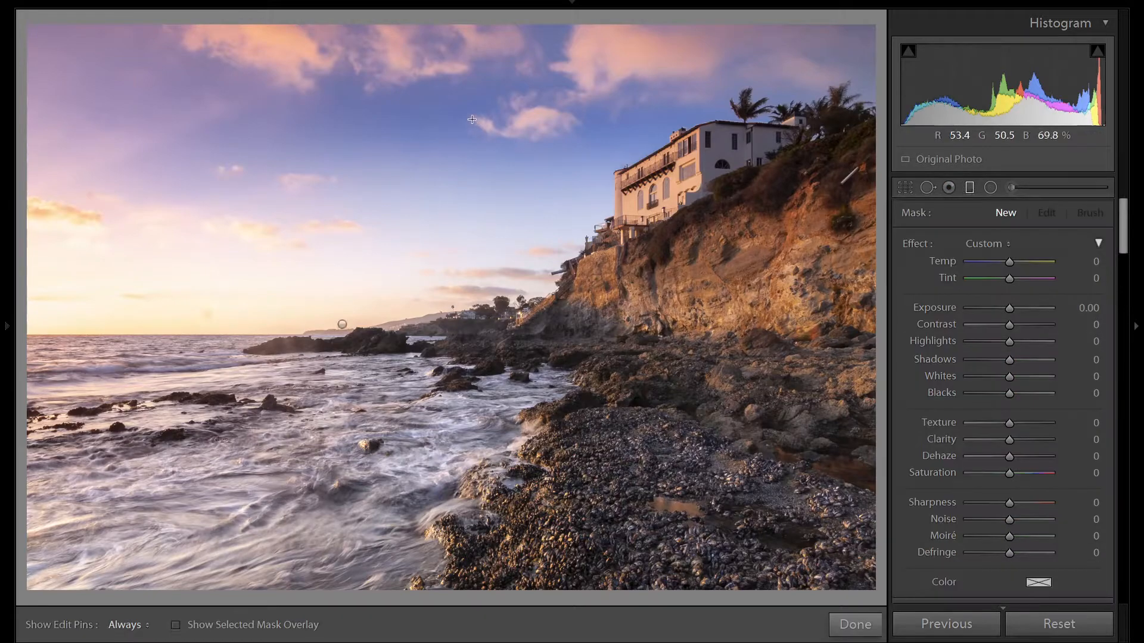
pyautogui.moveTo(472, 117); pyautogui.dragTo(472, 162)
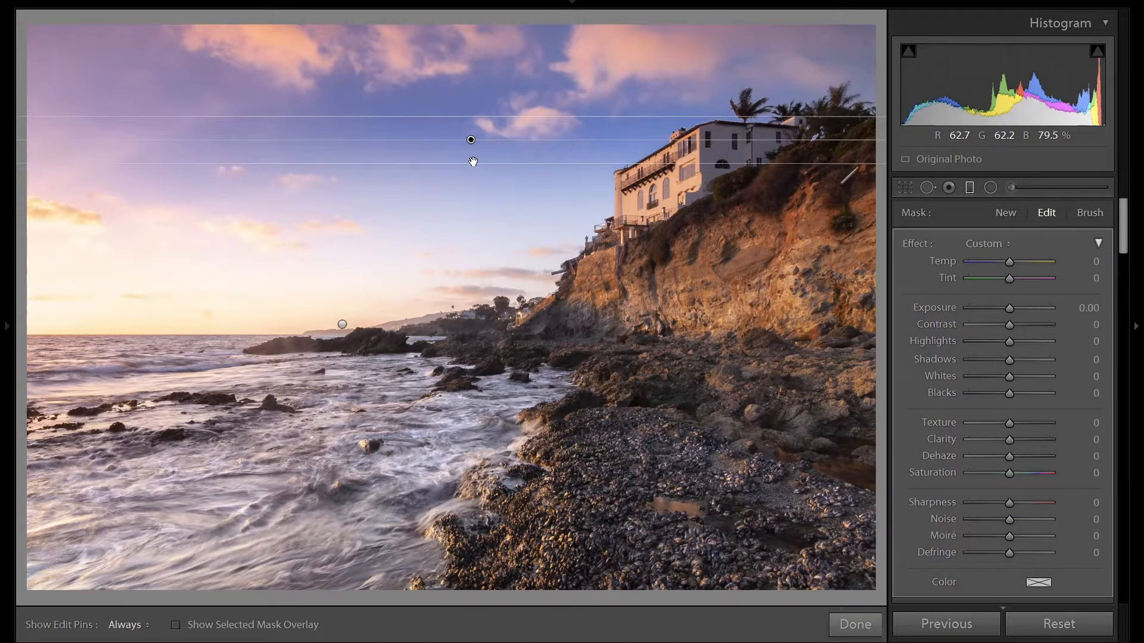
pyautogui.press('o')
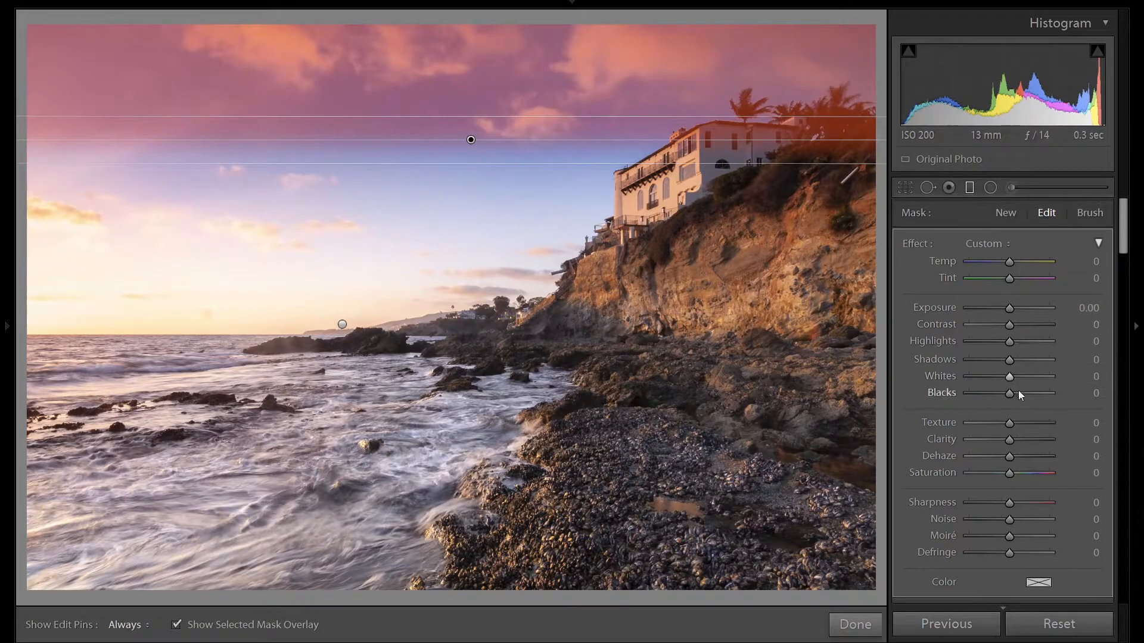
# Step: Set the second graduated filter's Range Mask to Color, sample the pink cloud above the house, and hide the overlay
pyautogui.scroll(-5, 1060, 424)
pyautogui.click(1041, 389)
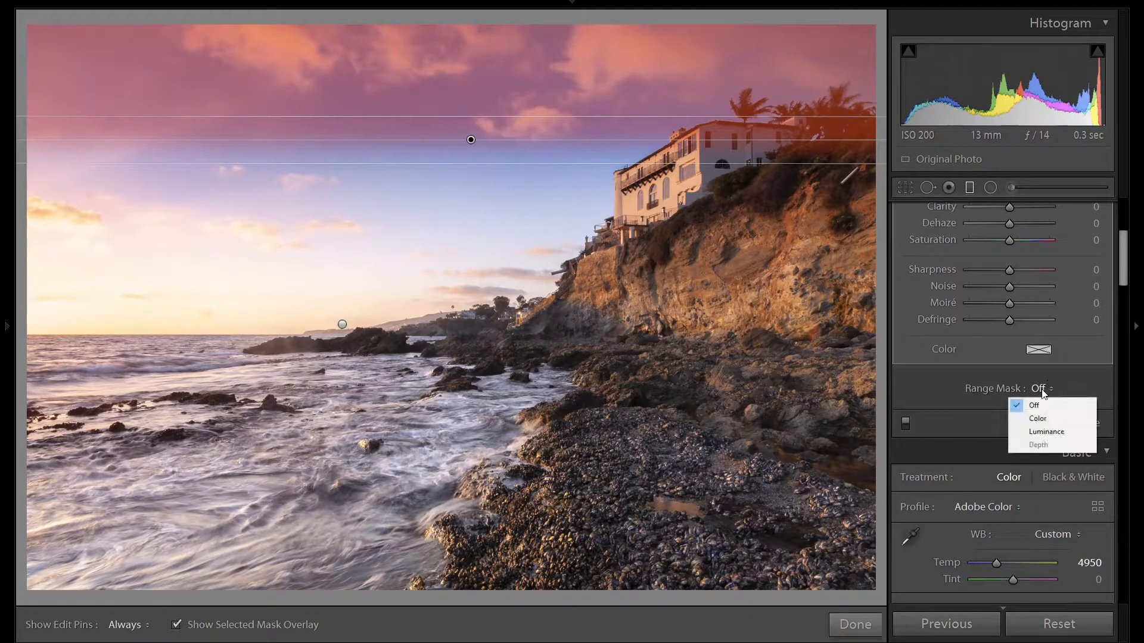
pyautogui.click(1037, 418)
pyautogui.click(923, 379)
pyautogui.click(622, 52)
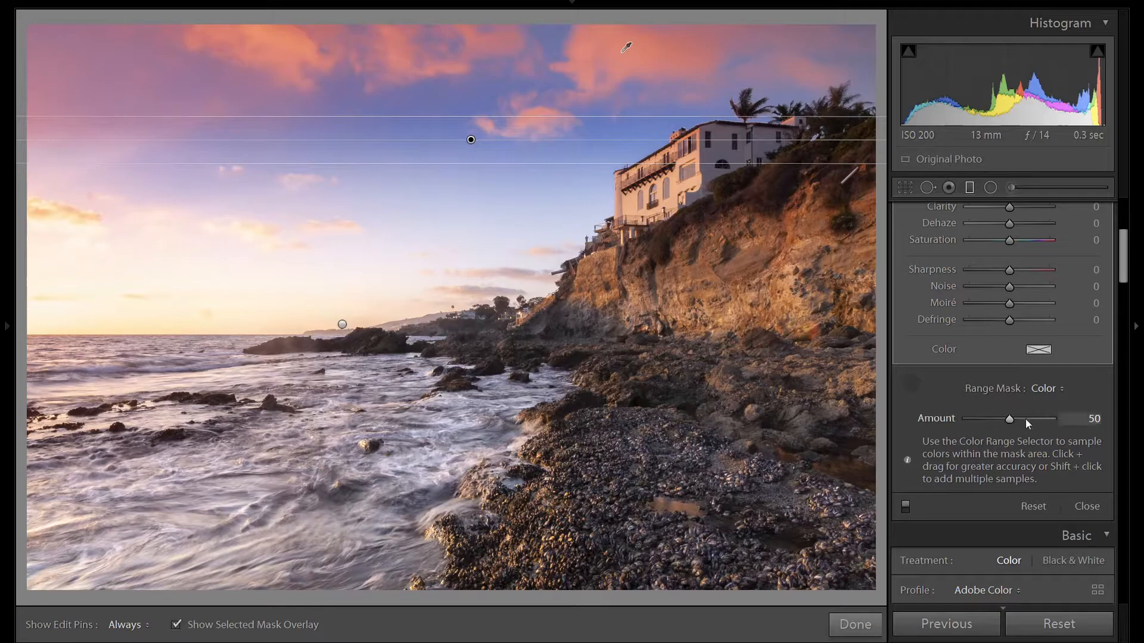
pyautogui.press('o')
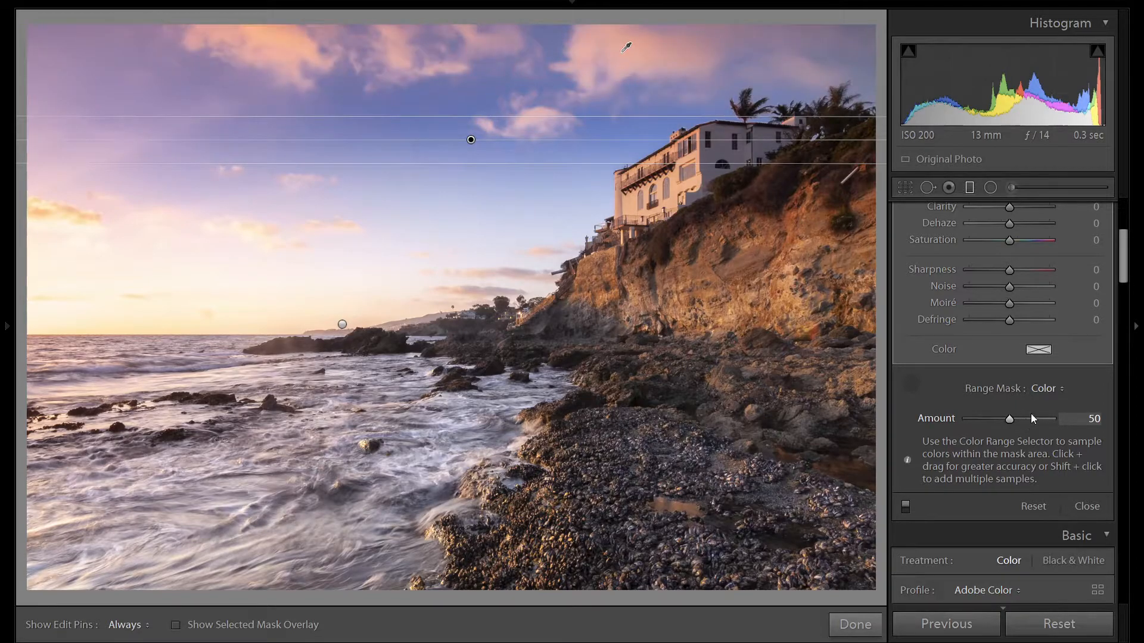
# Step: Set the cloud graduated filter's Tint to 24
pyautogui.scroll(4, 1030, 414)
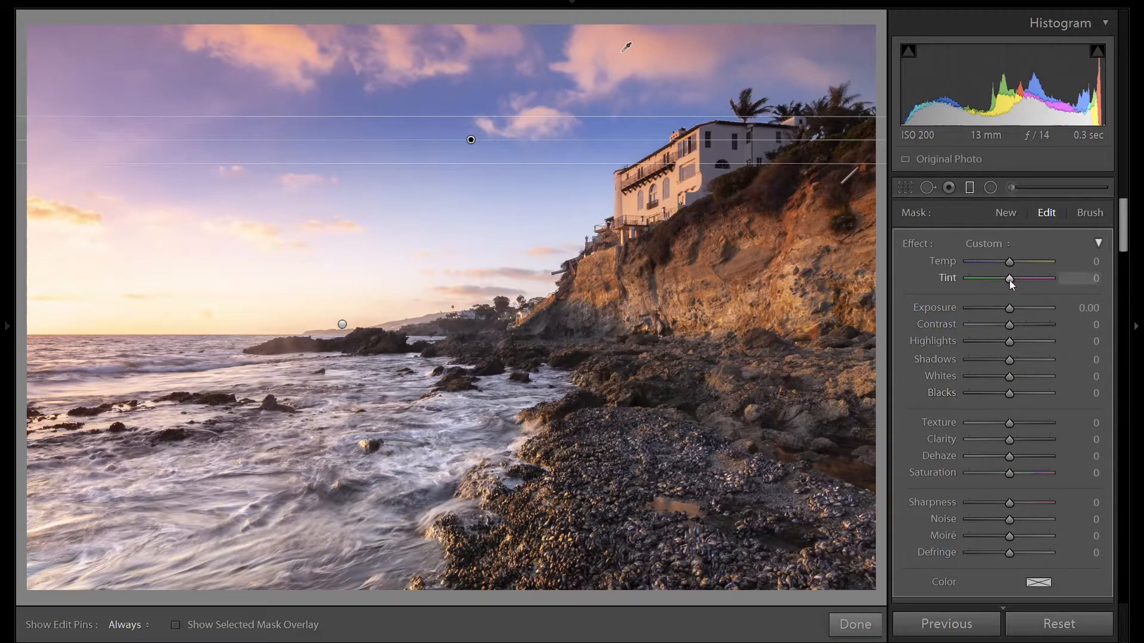
pyautogui.press('Up')
pyautogui.press('Up')
pyautogui.press('Up')
pyautogui.press('Up')
pyautogui.press('Up')
pyautogui.press('Up')
pyautogui.press('Up')
pyautogui.press('Up')
pyautogui.press('Up')
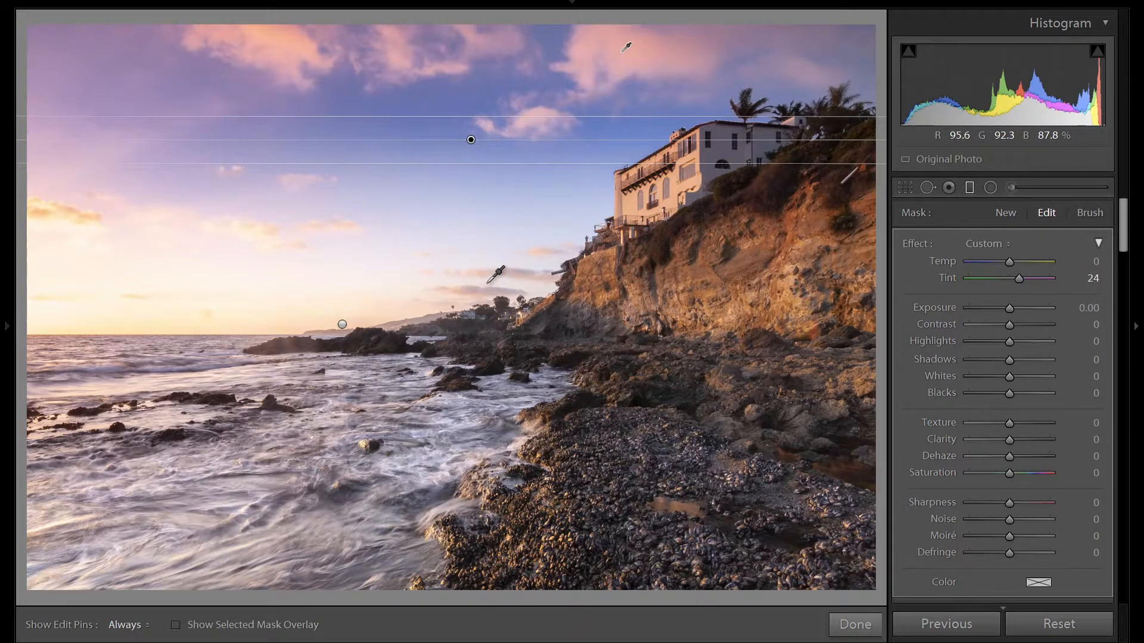
# Step: Draw a radial filter over the bright sky above the horizon and widen it to reach the cliff's edge
pyautogui.click(991, 187)
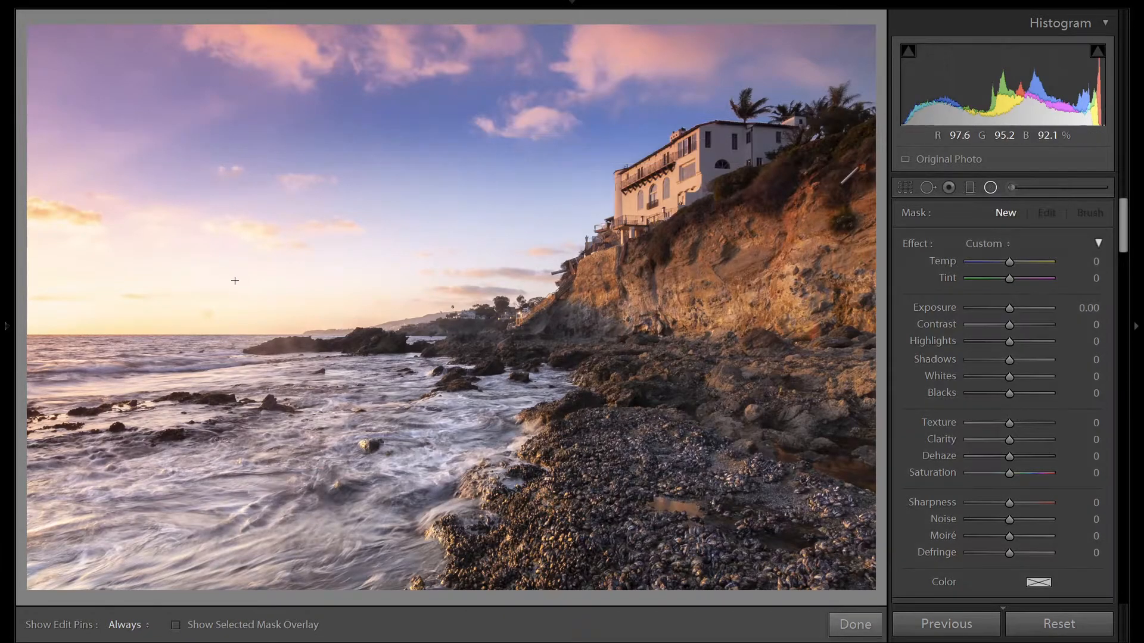
pyautogui.moveTo(244, 281); pyautogui.dragTo(2, 194)
pyautogui.moveTo(194, 269); pyautogui.dragTo(145, 251)
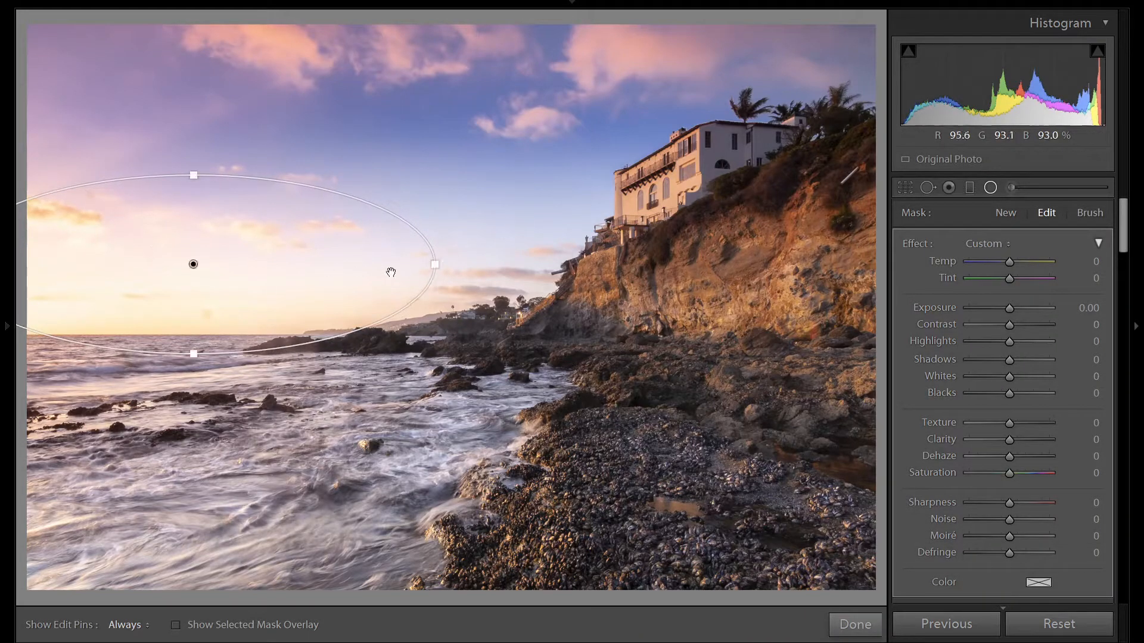
pyautogui.moveTo(435, 264); pyautogui.dragTo(578, 271)
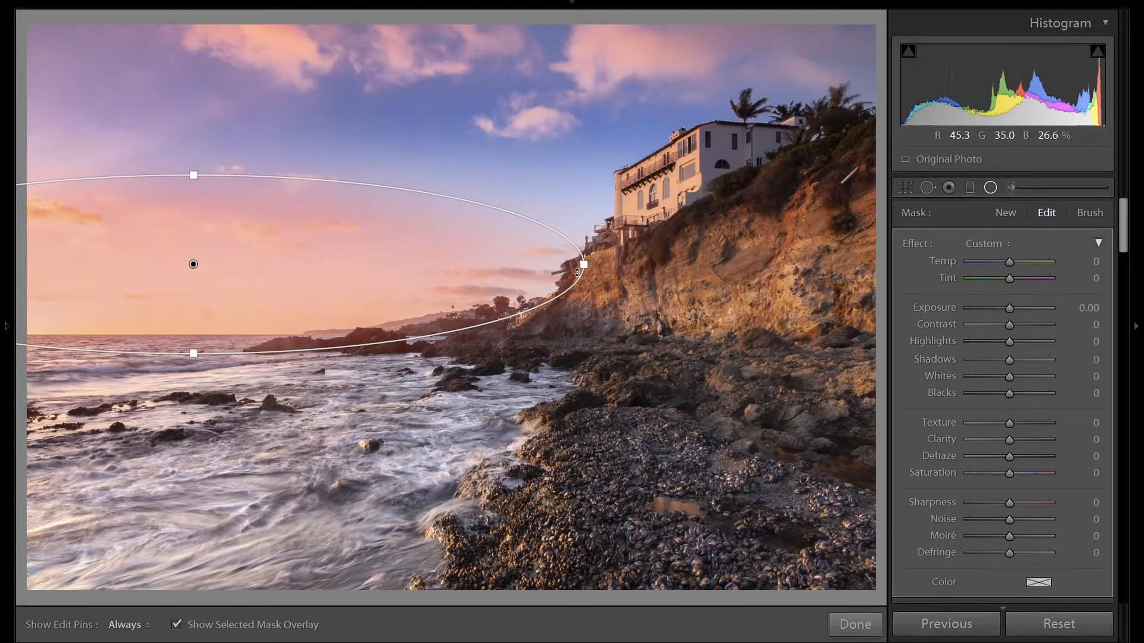
# Step: Set the radial filter's Range Mask to Color, sample the bright yellow sky near the horizon, and hide the overlay
pyautogui.scroll(-3, 1020, 512)
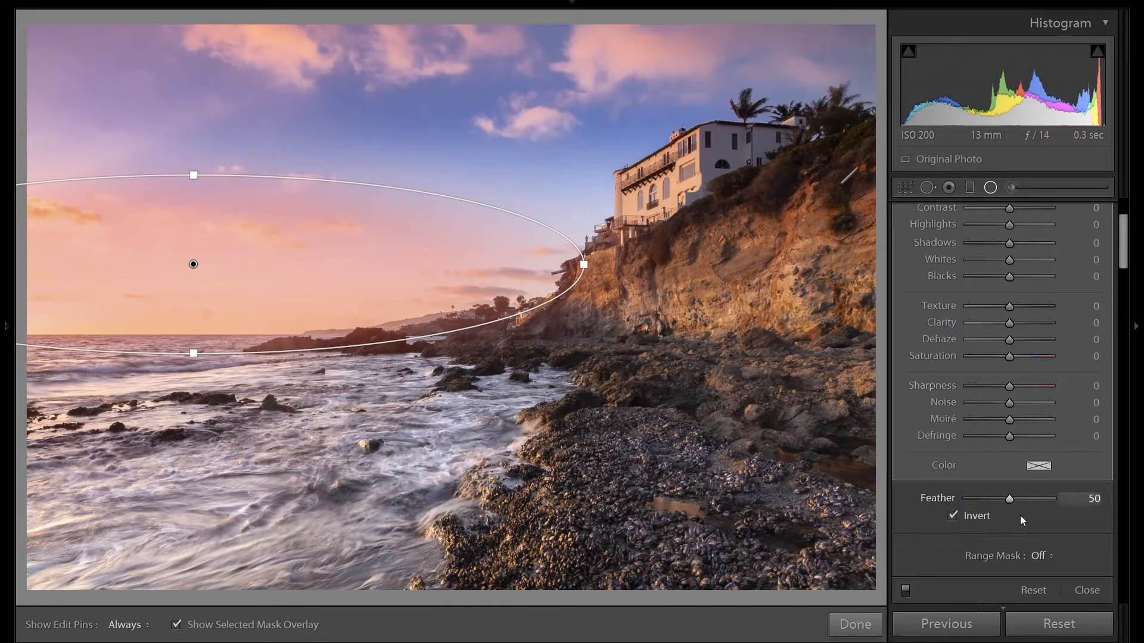
pyautogui.click(1039, 556)
pyautogui.click(1035, 584)
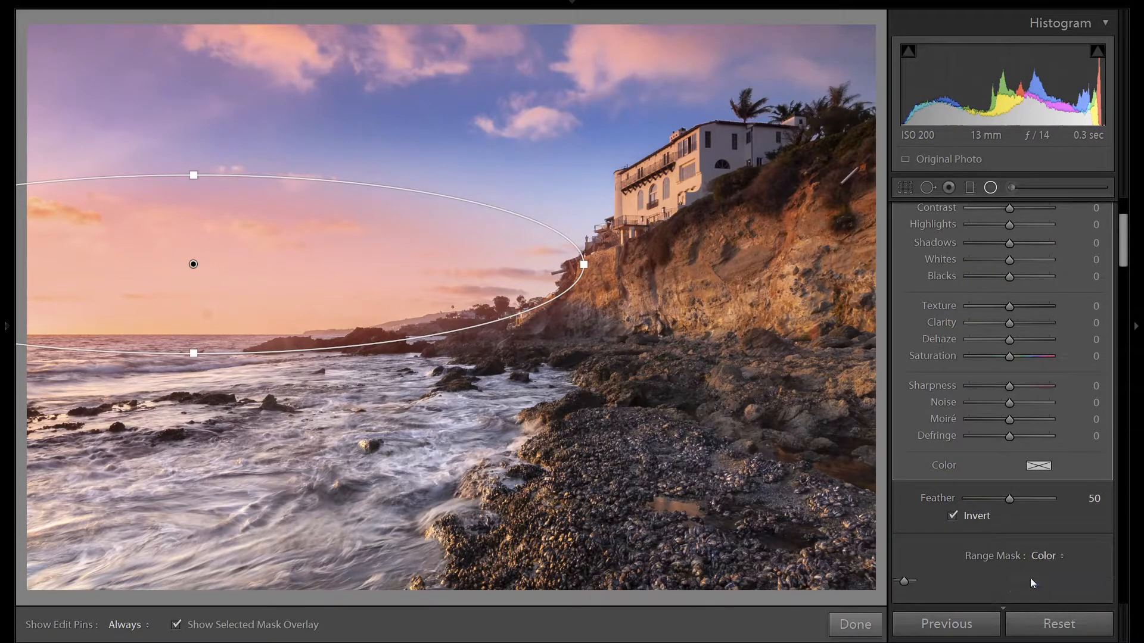
pyautogui.click(908, 553)
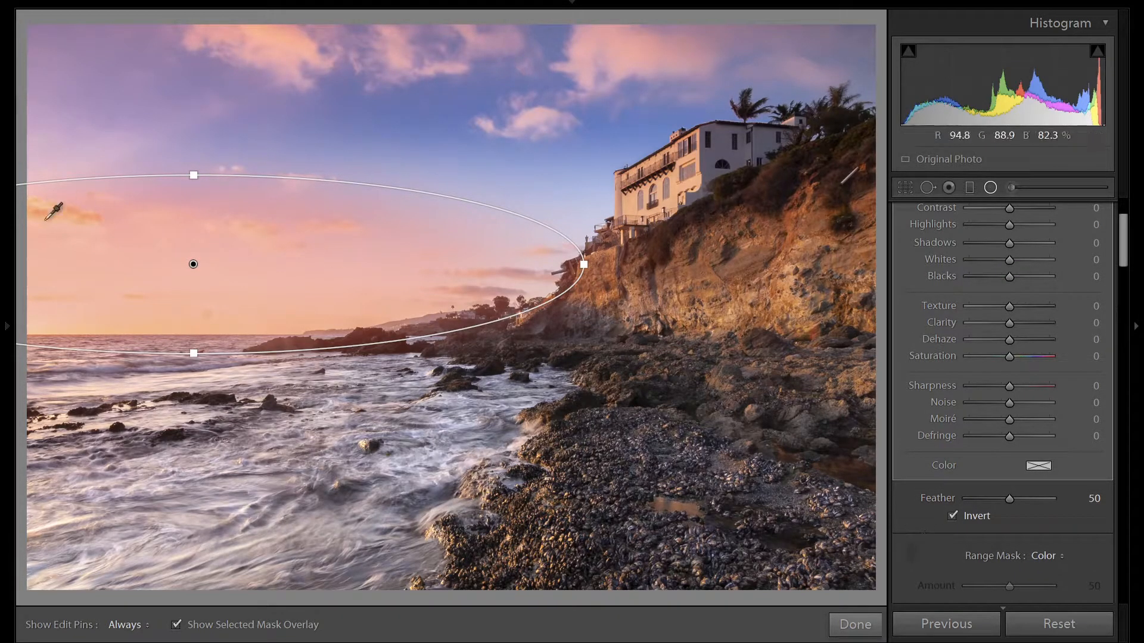
pyautogui.click(83, 268)
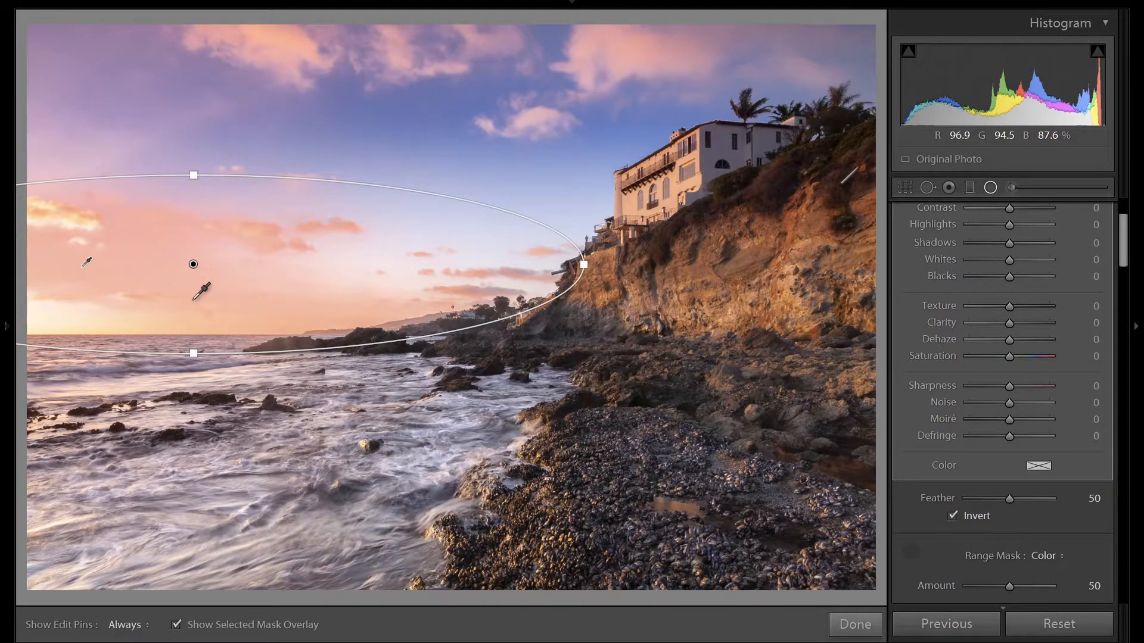
pyautogui.press('o')
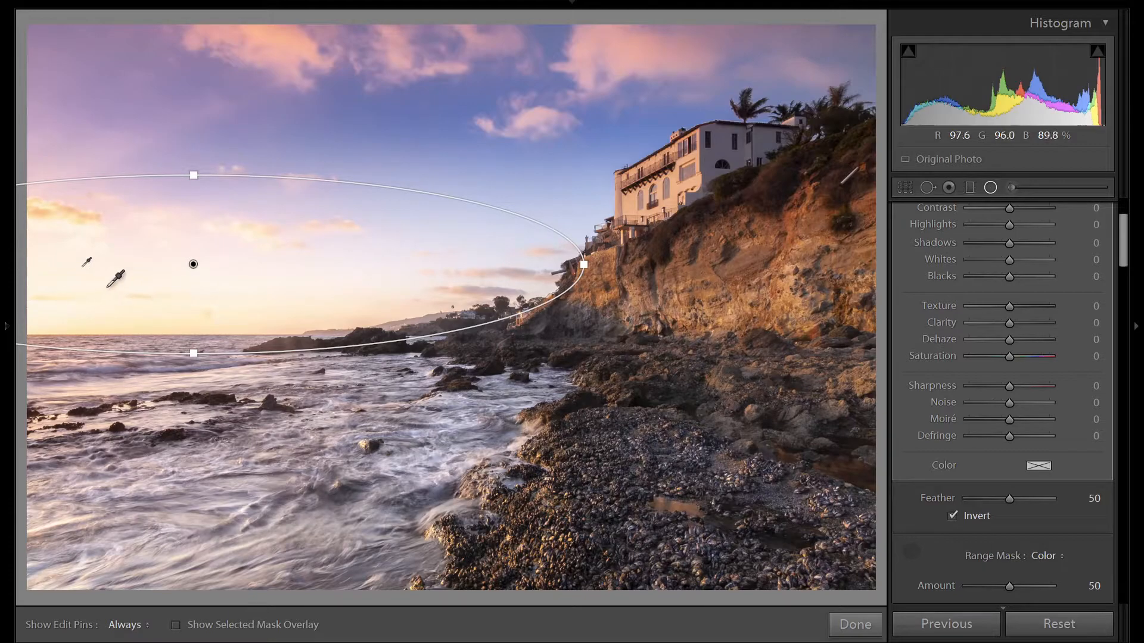
# Step: Set the radial filter's Exposure to -0.30 and its Saturation to 20
pyautogui.scroll(3, 1000, 316)
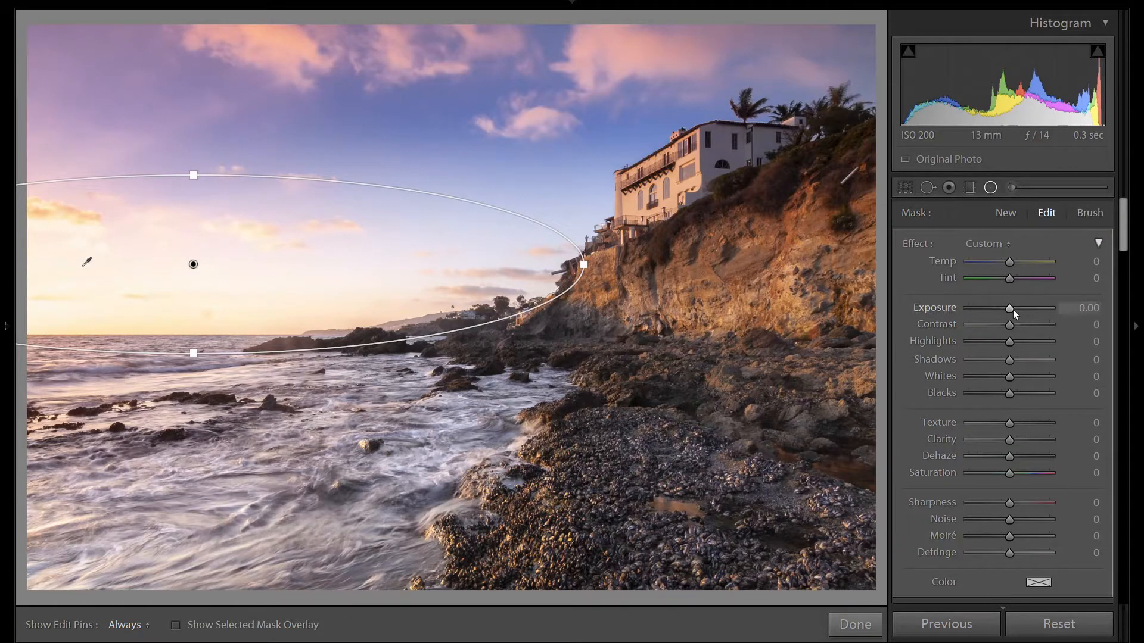
pyautogui.press('Down')
pyautogui.press('Down')
pyautogui.press('Down')
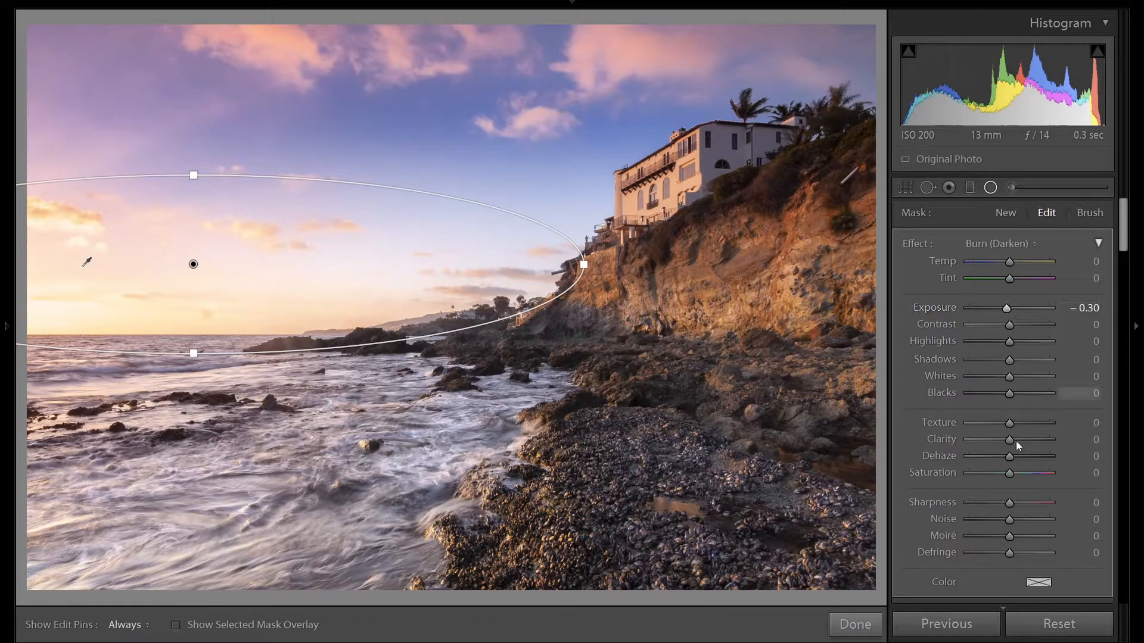
pyautogui.press('Up')
pyautogui.press('Up')
pyautogui.press('Up')
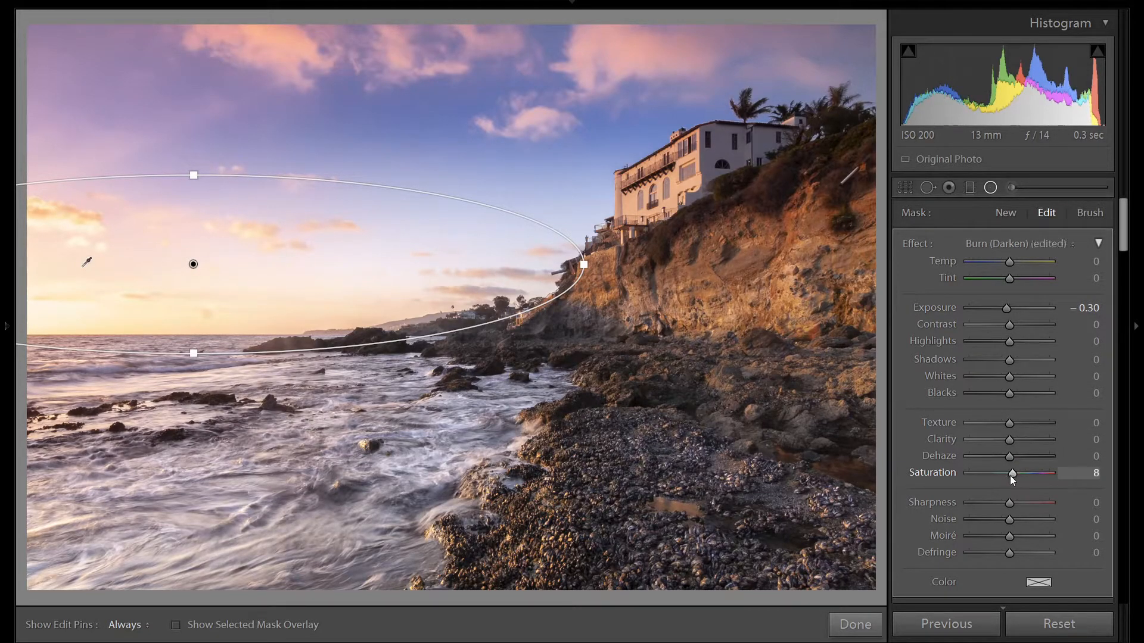
pyautogui.press('Up')
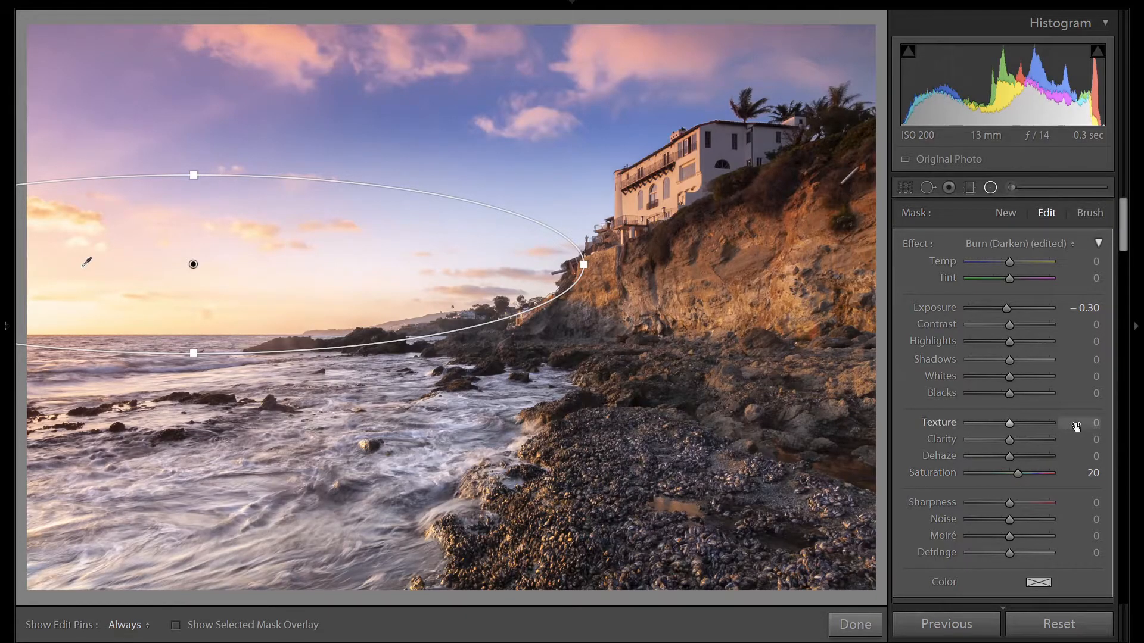
# Step: Switch the radial filter adjustments off and back on to compare the glowing sky before and after
pyautogui.scroll(-4, 1066, 429)
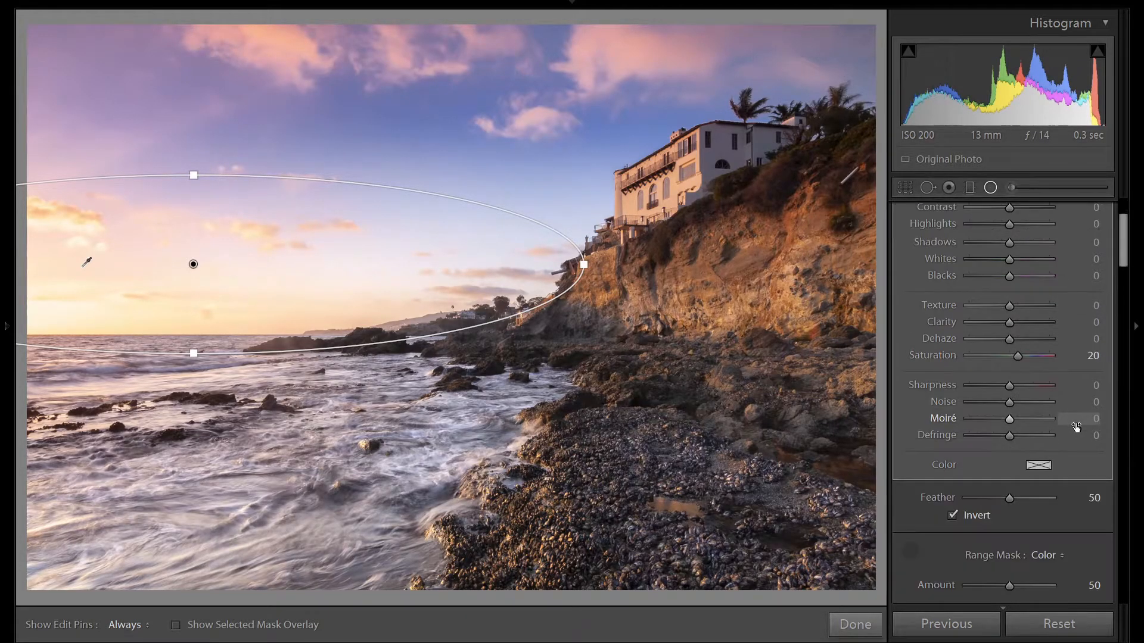
pyautogui.click(906, 558)
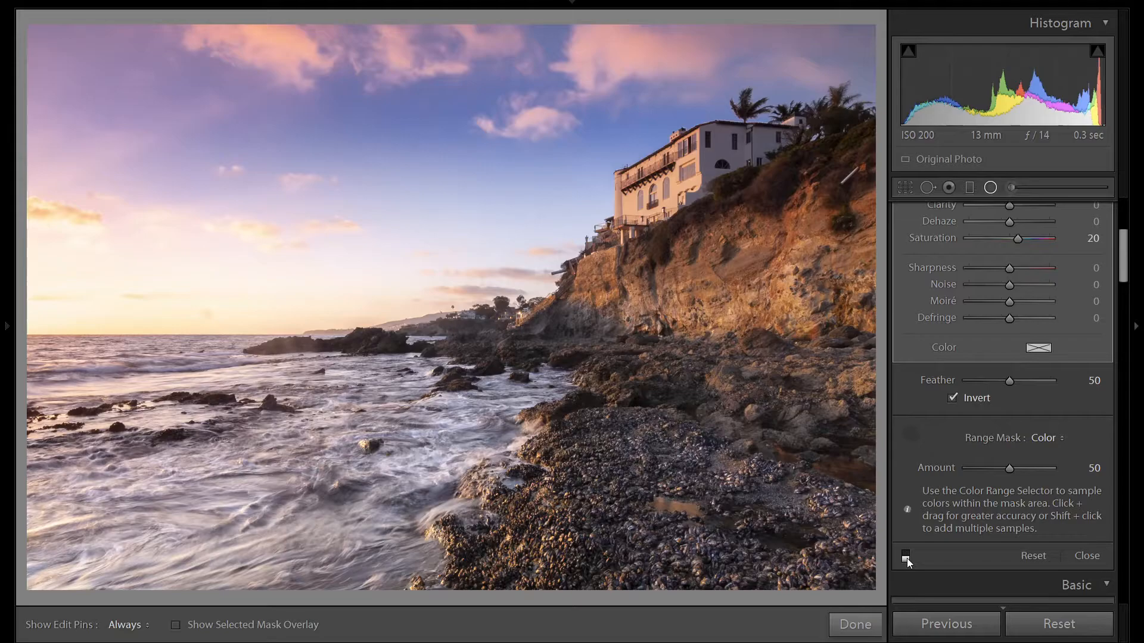
pyautogui.click(906, 557)
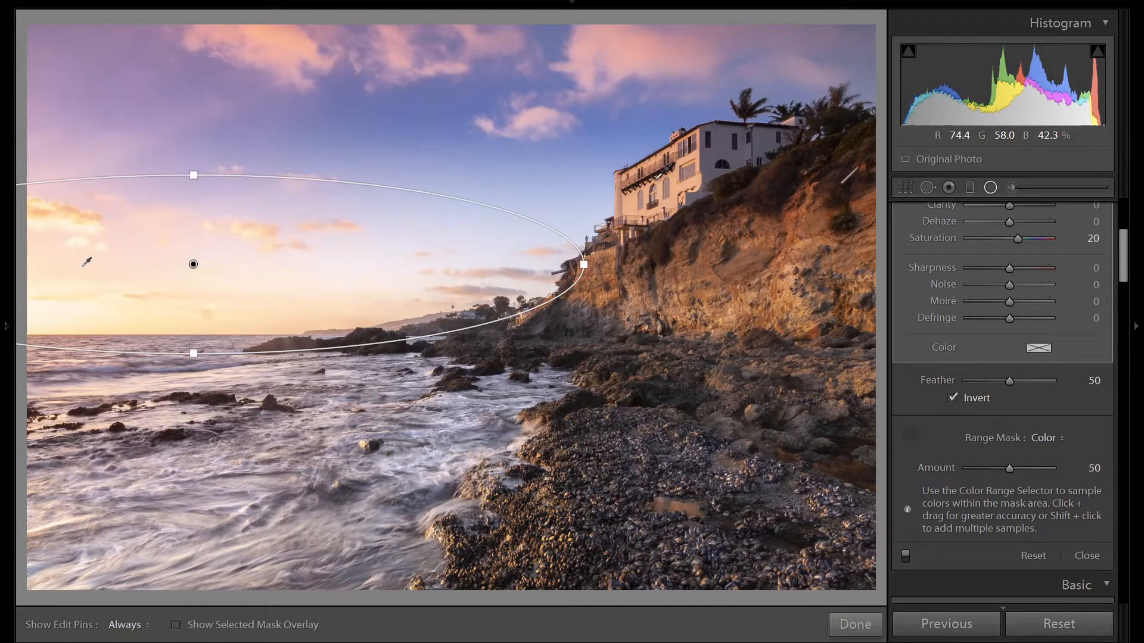
# Step: Paint an adjustment brush mask over the cliffside house, with the mask overlay shown and the edit pins set to Never
pyautogui.click(1011, 188)
pyautogui.scroll(-5, 644, 198)
pyautogui.scroll(-3, 643, 198)
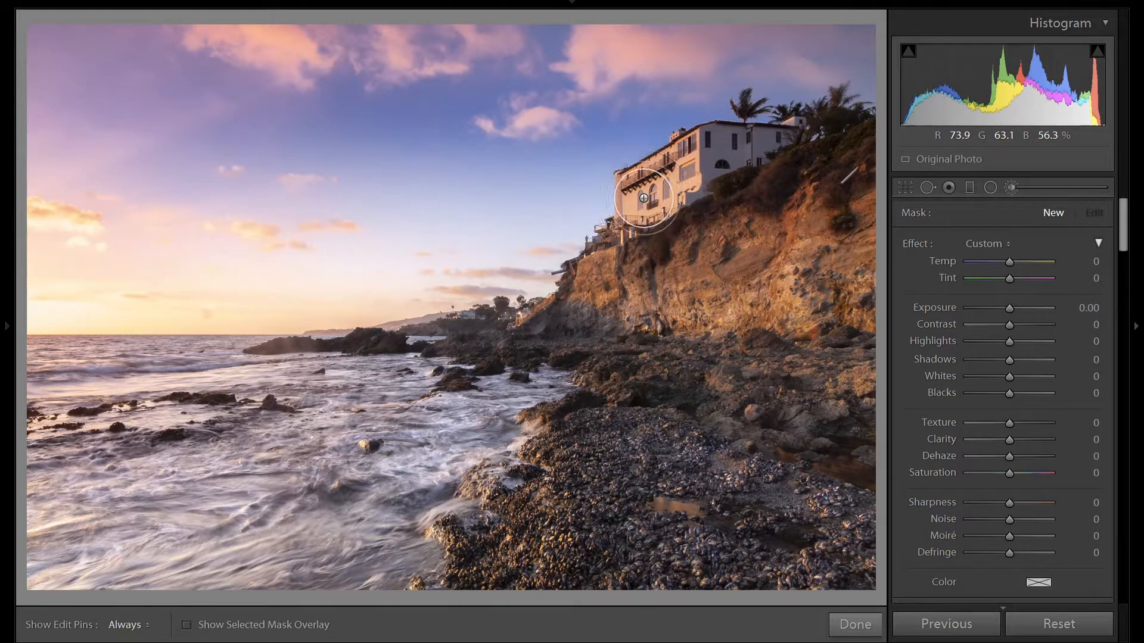
pyautogui.press('o')
pyautogui.press('h')
pyautogui.moveTo(644, 198)
pyautogui.mouseDown()
pyautogui.moveTo(701, 163)
pyautogui.moveTo(774, 143)
pyautogui.moveTo(653, 199)
pyautogui.moveTo(688, 184)
pyautogui.mouseUp()
pyautogui.scroll(-1, 689, 184)
pyautogui.scroll(-2, 689, 183)
pyautogui.press('h')
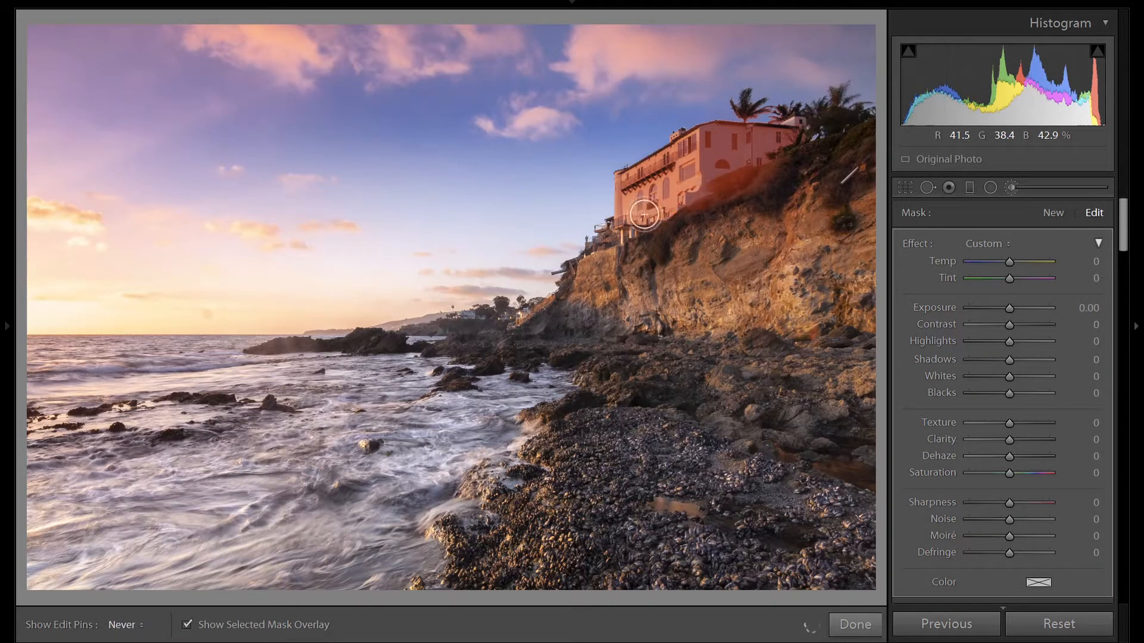
# Step: Erase the house mask's overspill from the cliff vegetation below the building and hide the mask overlay
pyautogui.press('h')
pyautogui.press('alt')
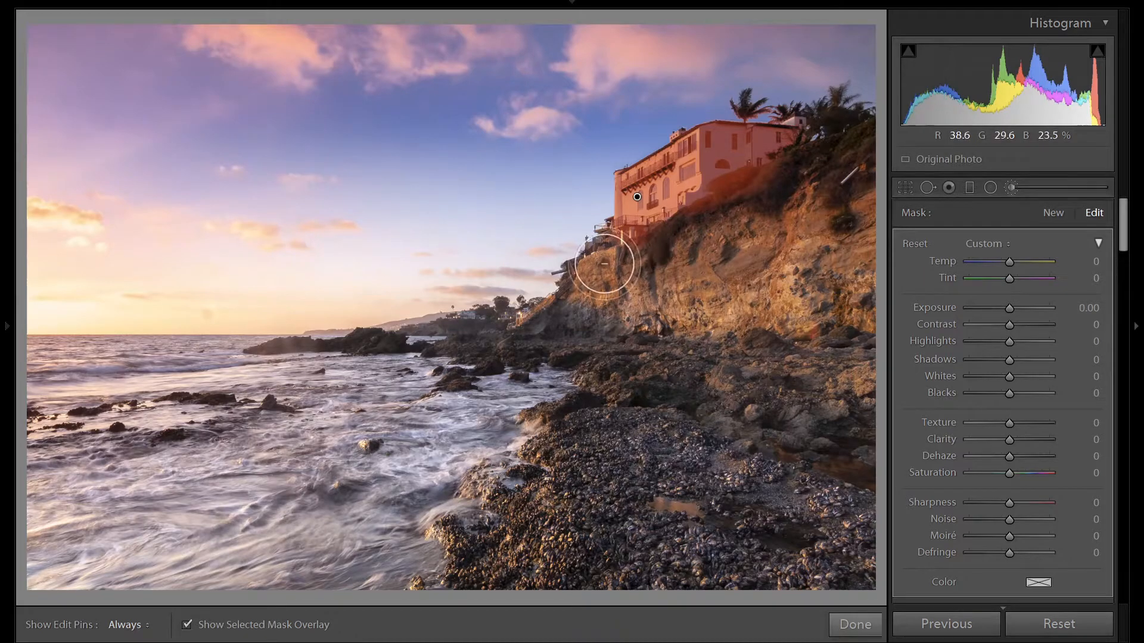
pyautogui.scroll(-2, 598, 273)
pyautogui.press('h')
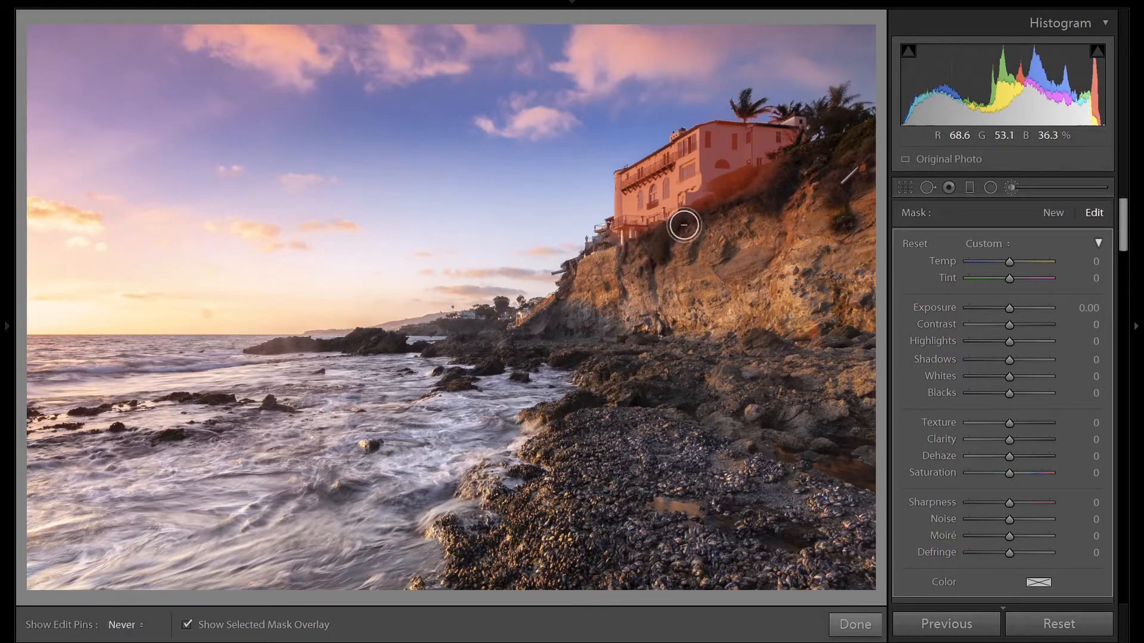
pyautogui.moveTo(719, 198)
pyautogui.mouseDown()
pyautogui.moveTo(812, 160)
pyautogui.moveTo(709, 196)
pyautogui.mouseUp()
pyautogui.press('h')
pyautogui.press('h')
pyautogui.press('h')
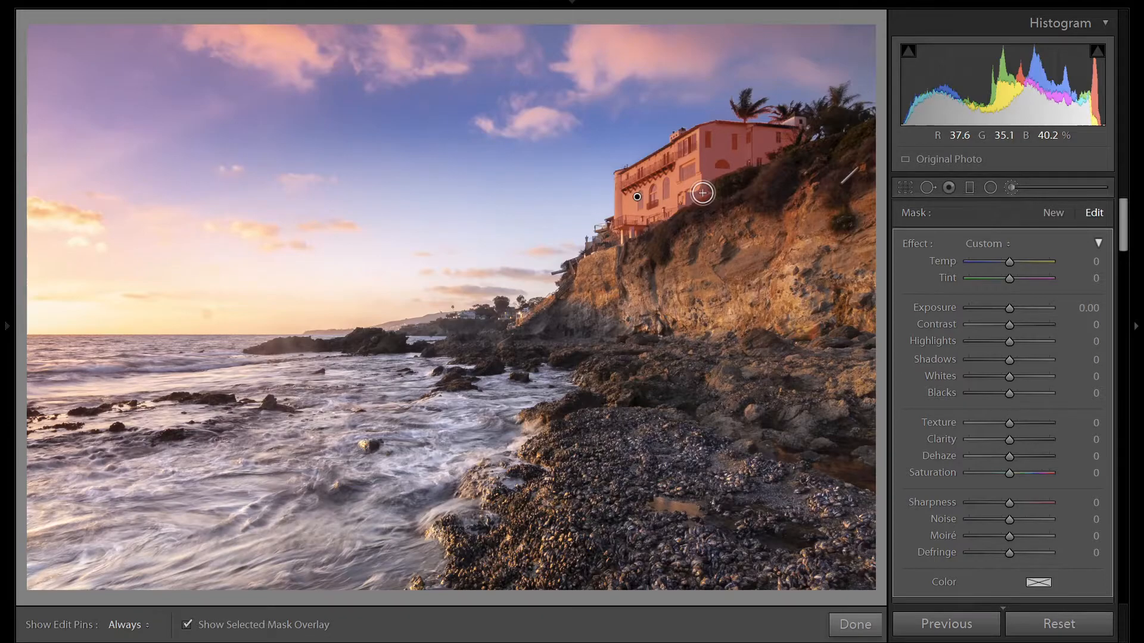
pyautogui.press('o')
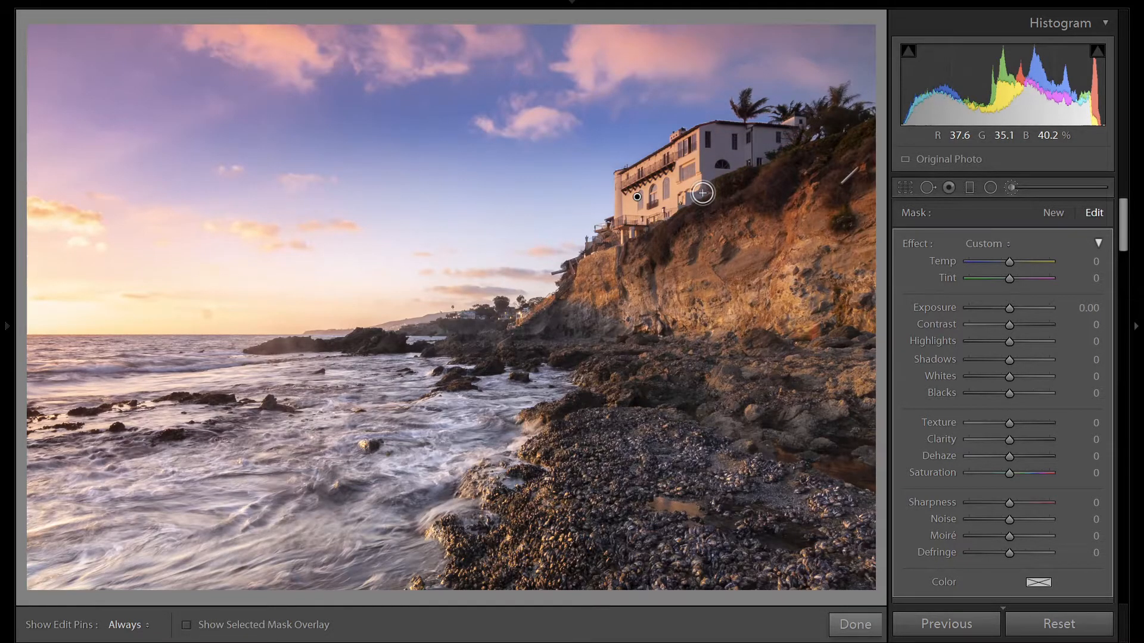
# Step: Set the house brush adjustment's Temp to -10 and its Saturation to -45
pyautogui.press('Down')
pyautogui.press('Down')
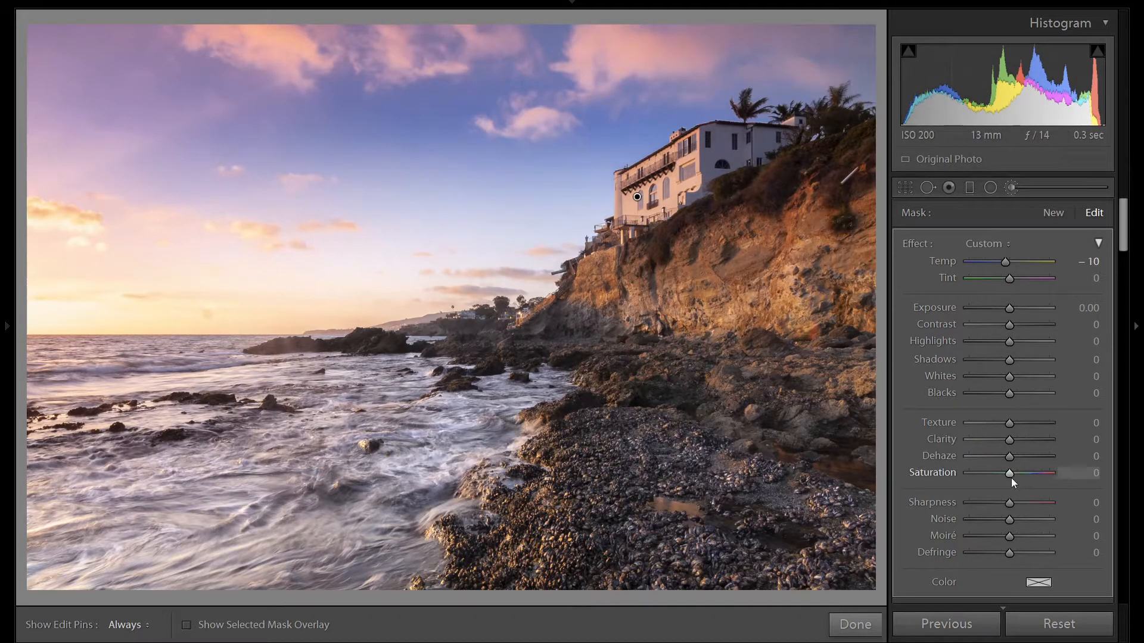
pyautogui.moveTo(1010, 475); pyautogui.dragTo(990, 476)
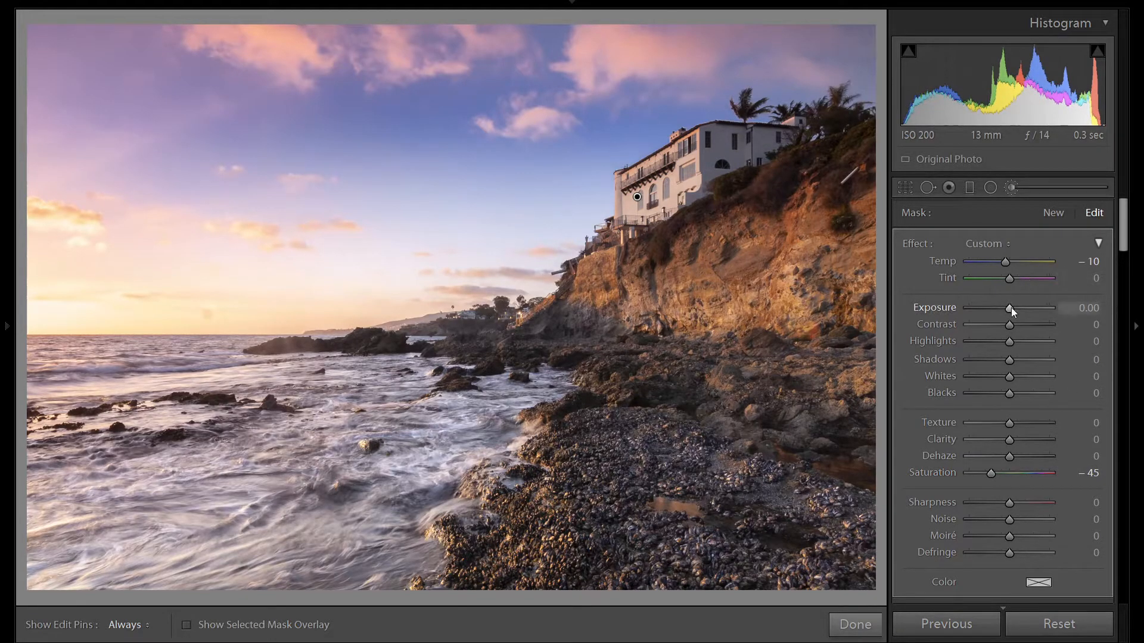
# Step: Brighten the house by raising its brush adjustment's Exposure to just under 0.40
pyautogui.moveTo(1010, 307); pyautogui.dragTo(1009, 308)
pyautogui.press('Up')
pyautogui.press('Up')
pyautogui.press('Up')
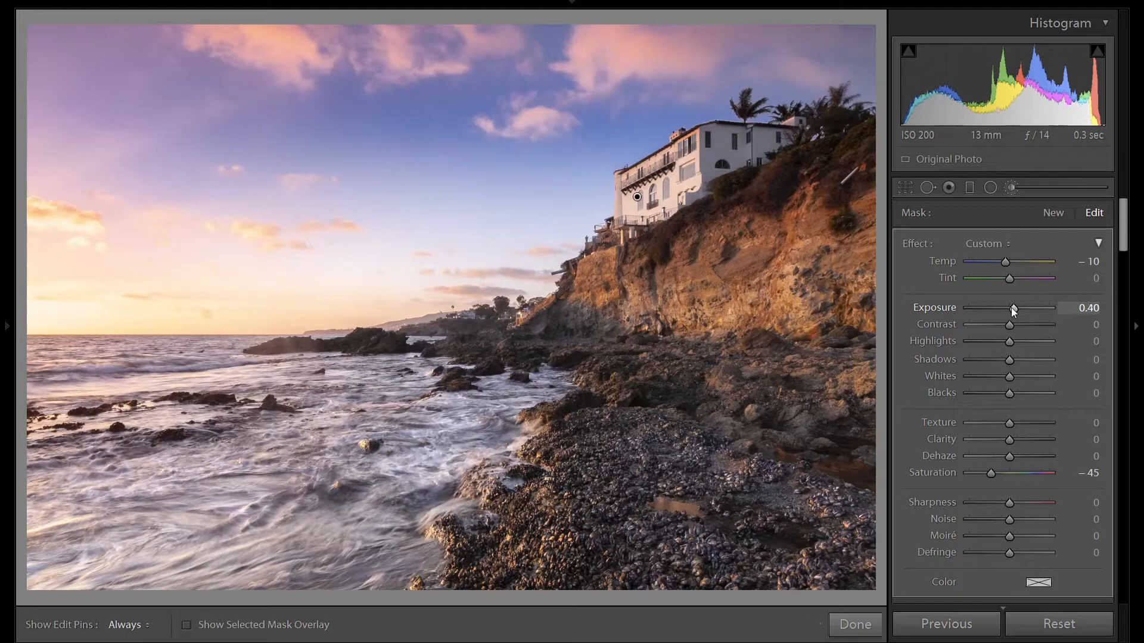
pyautogui.press('Down')
# Step: Start a new adjustment brush and paint a mask over the mussel-covered foreground rocks, with the mask overlay shown
pyautogui.click(1053, 212)
pyautogui.scroll(5, 606, 457)
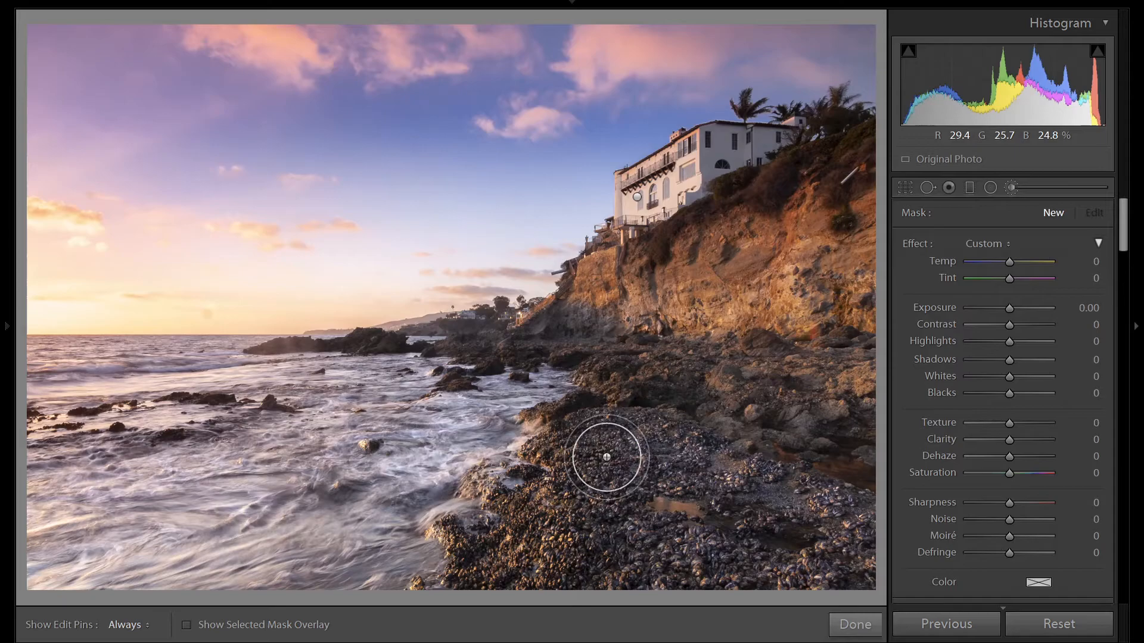
pyautogui.press('h')
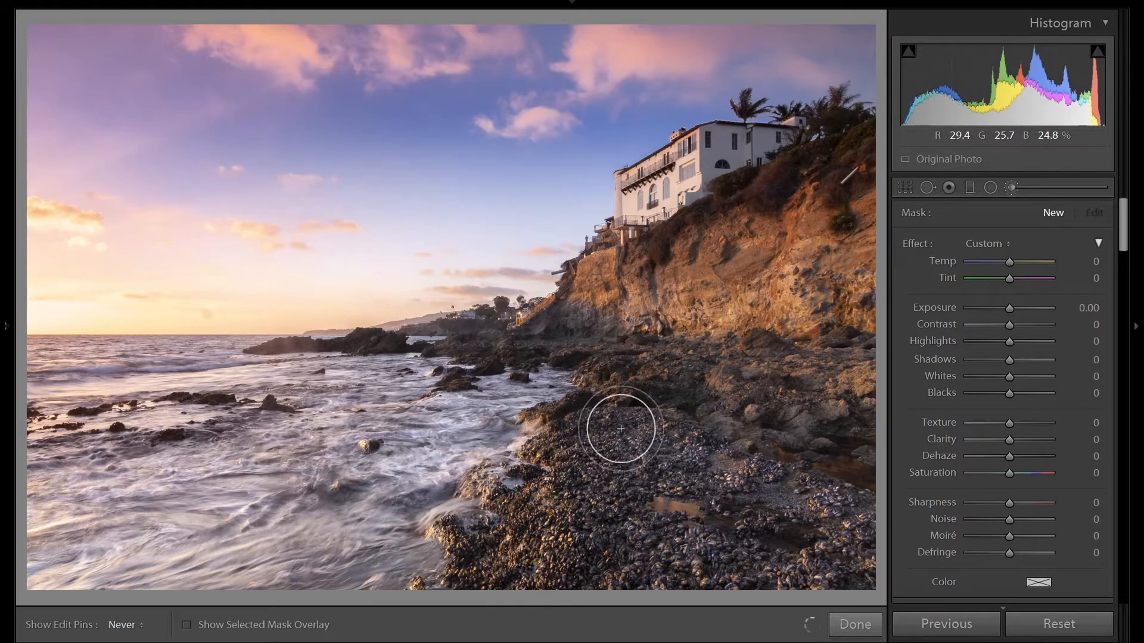
pyautogui.moveTo(825, 518)
pyautogui.mouseDown()
pyautogui.moveTo(819, 552)
pyautogui.moveTo(566, 546)
pyautogui.moveTo(641, 548)
pyautogui.mouseUp()
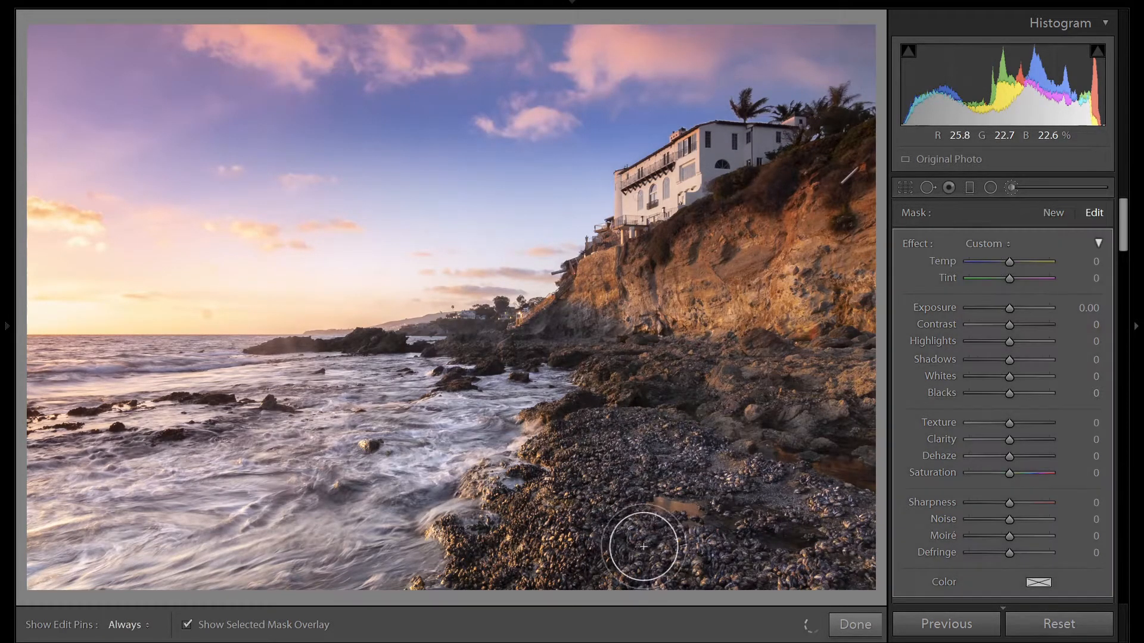
pyautogui.press('o')
pyautogui.moveTo(636, 469)
pyautogui.mouseDown()
pyautogui.moveTo(684, 536)
pyautogui.moveTo(571, 481)
pyautogui.moveTo(494, 538)
pyautogui.moveTo(746, 615)
pyautogui.mouseUp()
pyautogui.press('h')
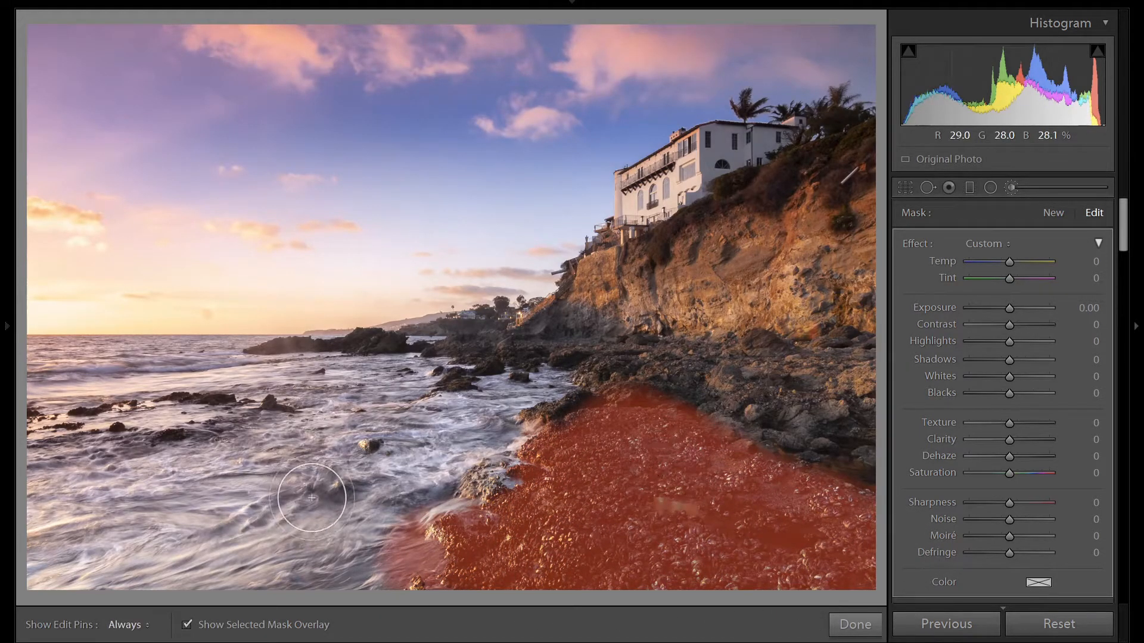
# Step: Erase the rock mask's overspill from the water along the shoreline and hide the mask overlay
pyautogui.press('h')
pyautogui.press('alt')
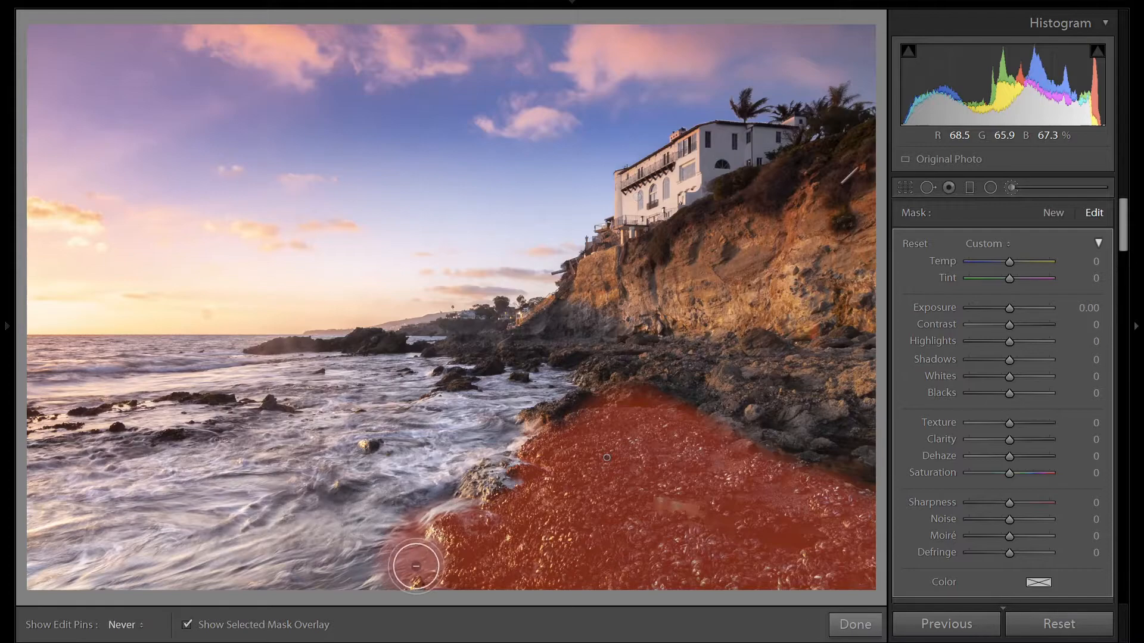
pyautogui.press('h')
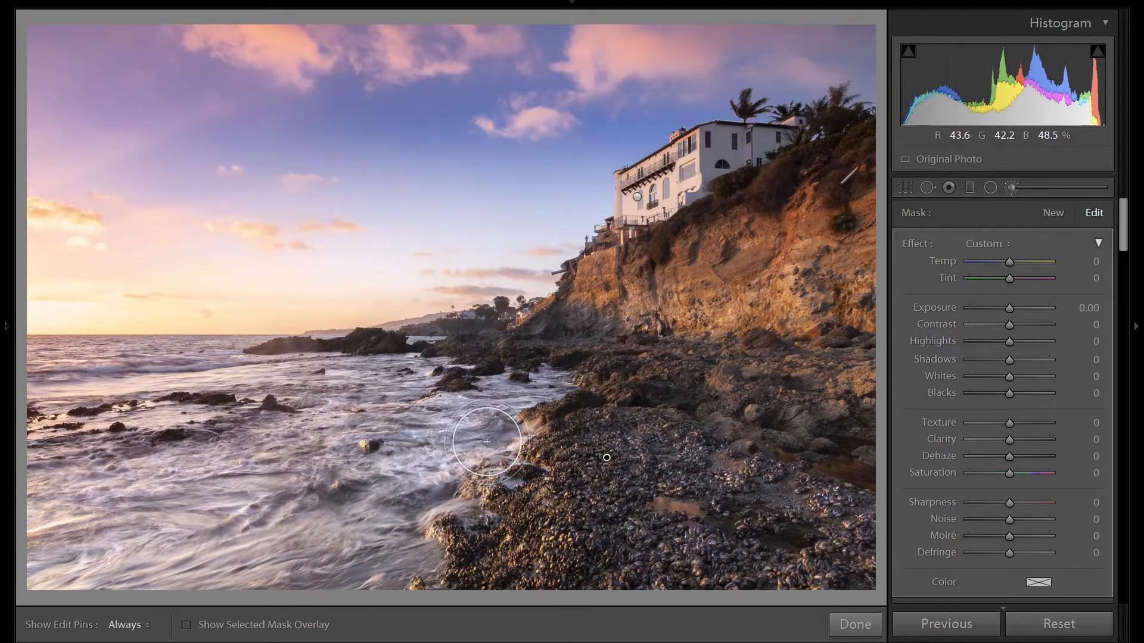
# Step: Set the foreground rock brush adjustment's Texture to 40
pyautogui.click(1022, 423)
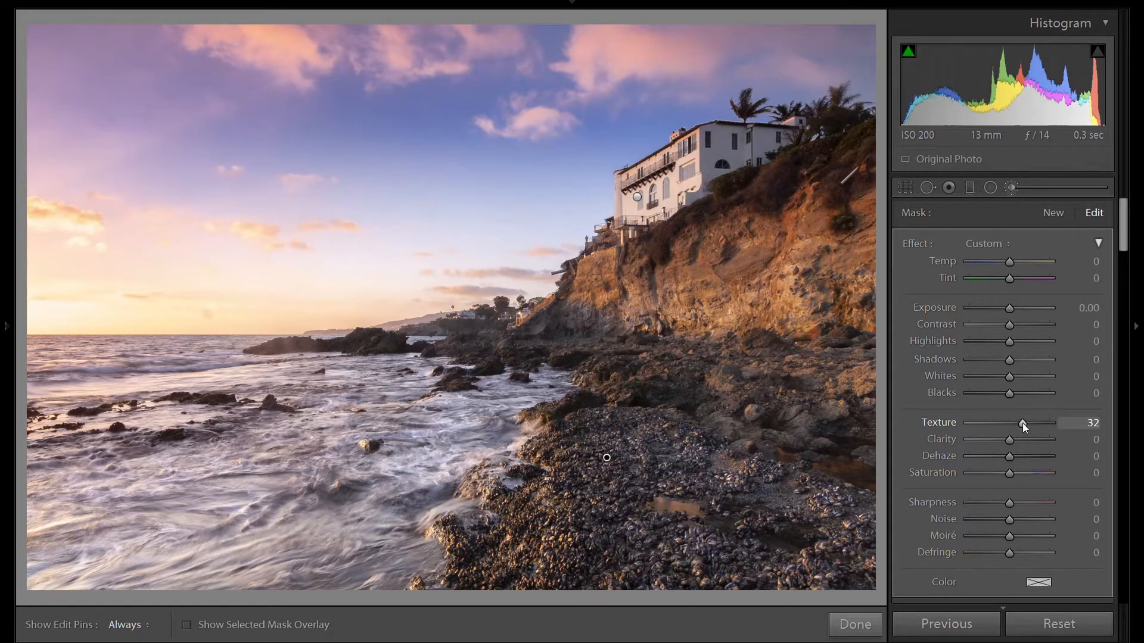
pyautogui.press('Up')
pyautogui.press('Up')
pyautogui.press('Up')
pyautogui.press('Up')
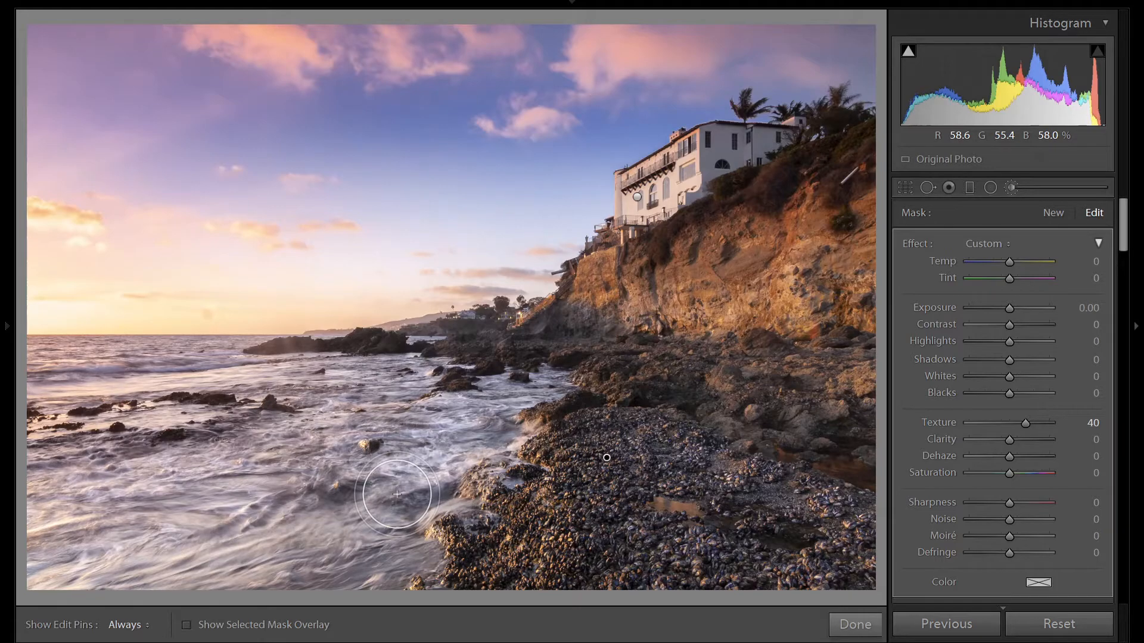
# Step: Start a new adjustment brush and paint a mask over the ocean water with a larger brush, showing the mask overlay
pyautogui.click(1052, 212)
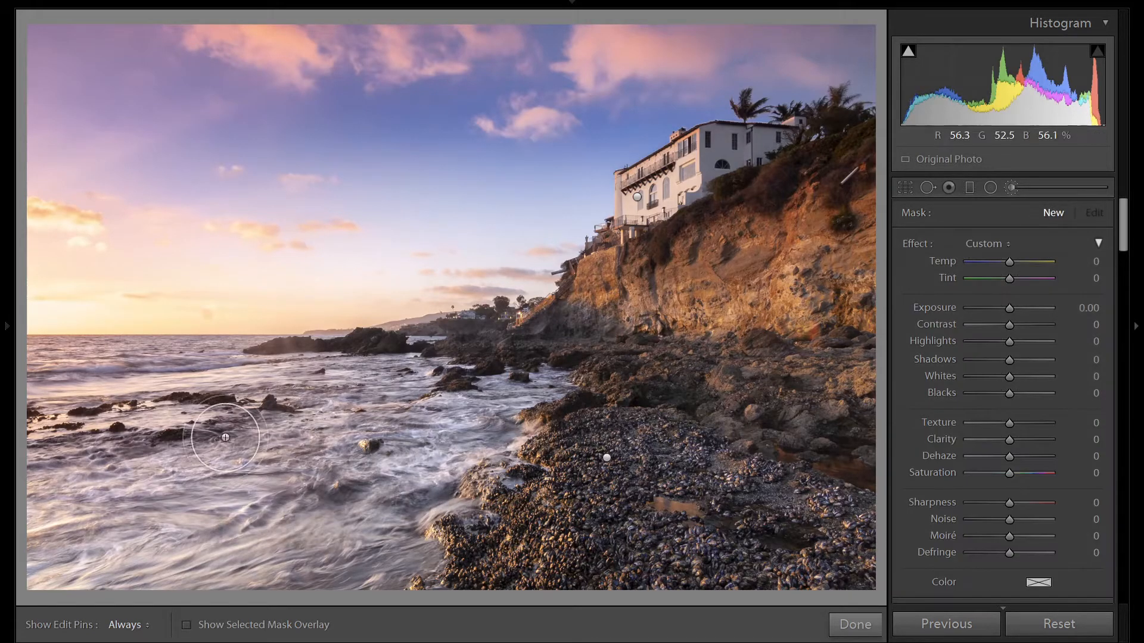
pyautogui.scroll(5, 144, 522)
pyautogui.moveTo(113, 524)
pyautogui.mouseDown()
pyautogui.moveTo(87, 540)
pyautogui.moveTo(215, 537)
pyautogui.moveTo(326, 504)
pyautogui.moveTo(264, 556)
pyautogui.moveTo(180, 538)
pyautogui.moveTo(86, 405)
pyautogui.mouseUp()
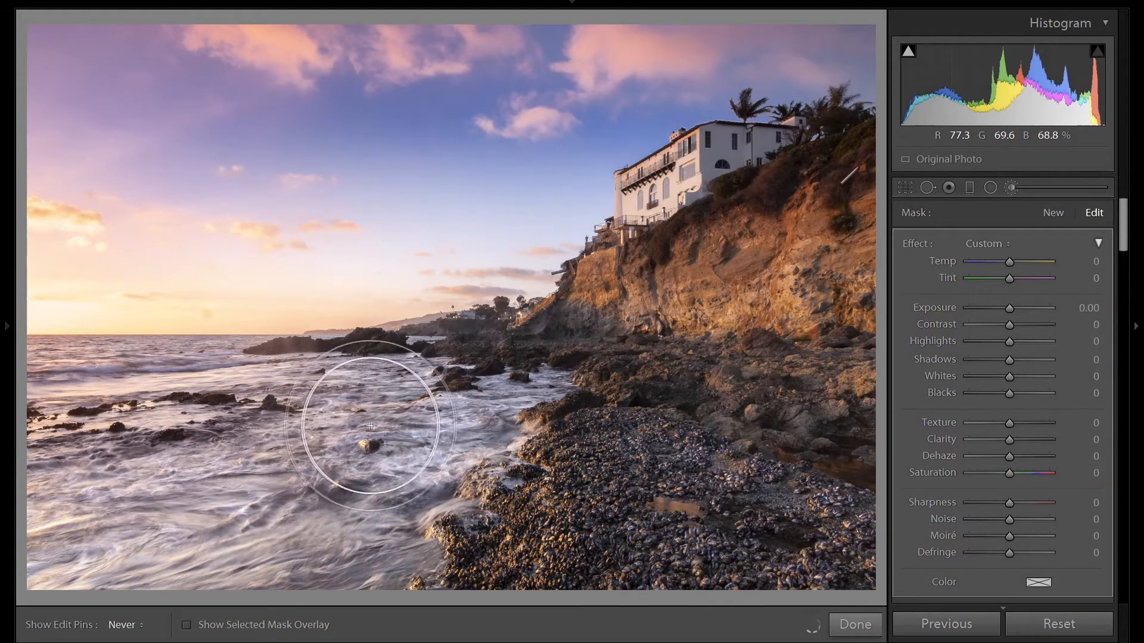
pyautogui.press('h')
pyautogui.press('o')
pyautogui.moveTo(337, 534)
pyautogui.mouseDown()
pyautogui.moveTo(235, 540)
pyautogui.moveTo(324, 485)
pyautogui.moveTo(286, 424)
pyautogui.moveTo(86, 432)
pyautogui.moveTo(49, 528)
pyautogui.mouseUp()
pyautogui.scroll(-5, 386, 447)
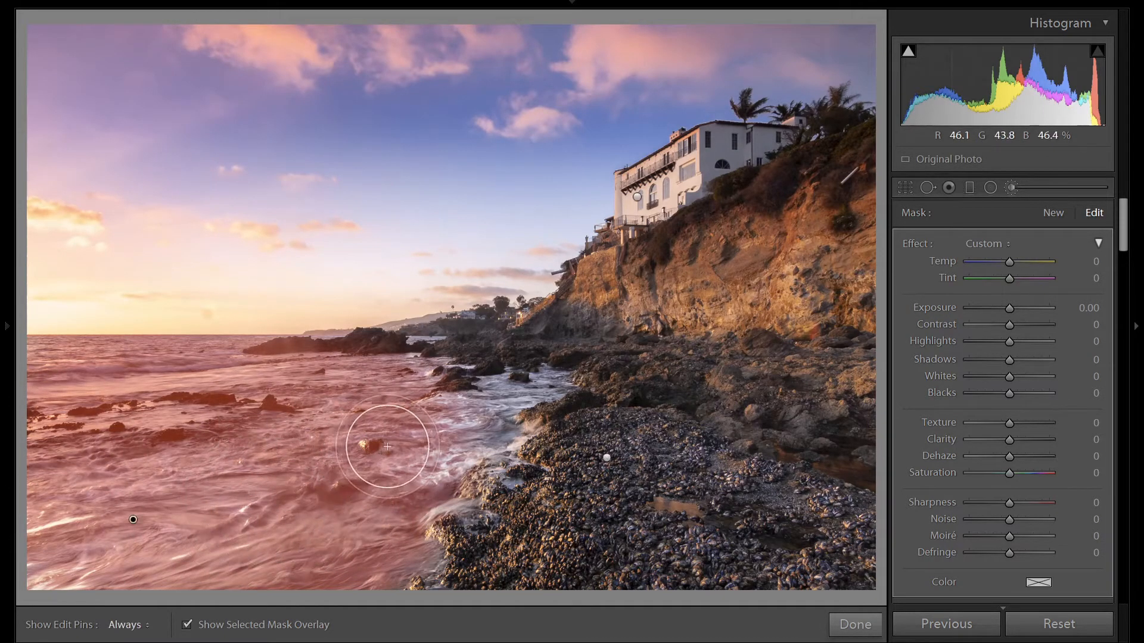
# Step: Extend the water mask over the unpainted surf next to the rocks and hide the mask overlay
pyautogui.press('h')
pyautogui.moveTo(396, 388)
pyautogui.mouseDown()
pyautogui.moveTo(472, 406)
pyautogui.moveTo(530, 392)
pyautogui.moveTo(424, 458)
pyautogui.mouseUp()
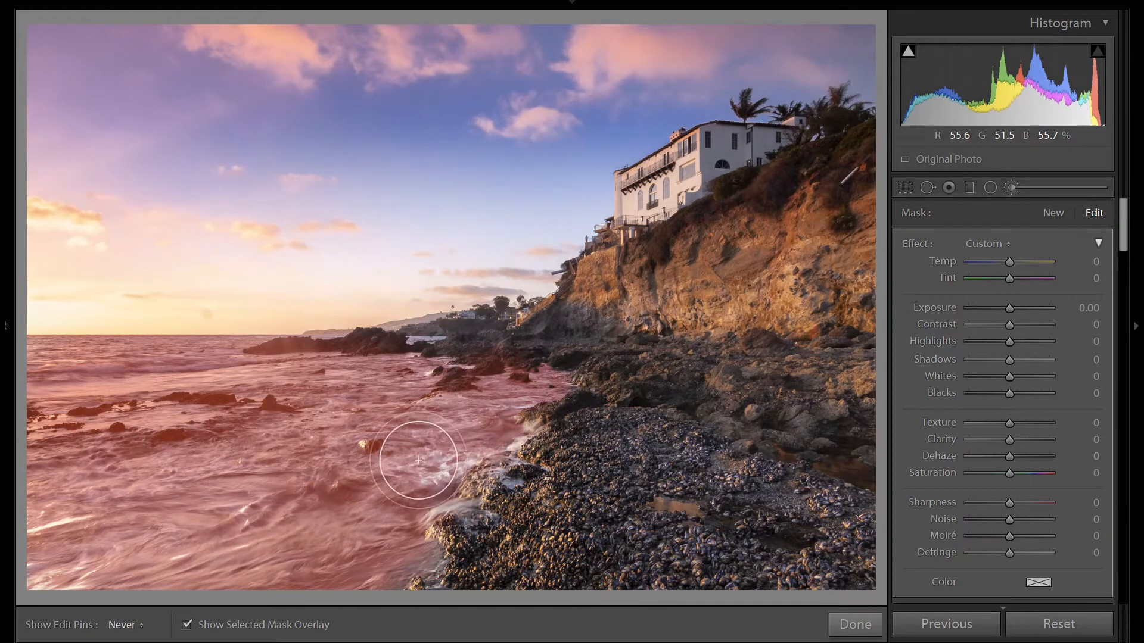
pyautogui.press('h')
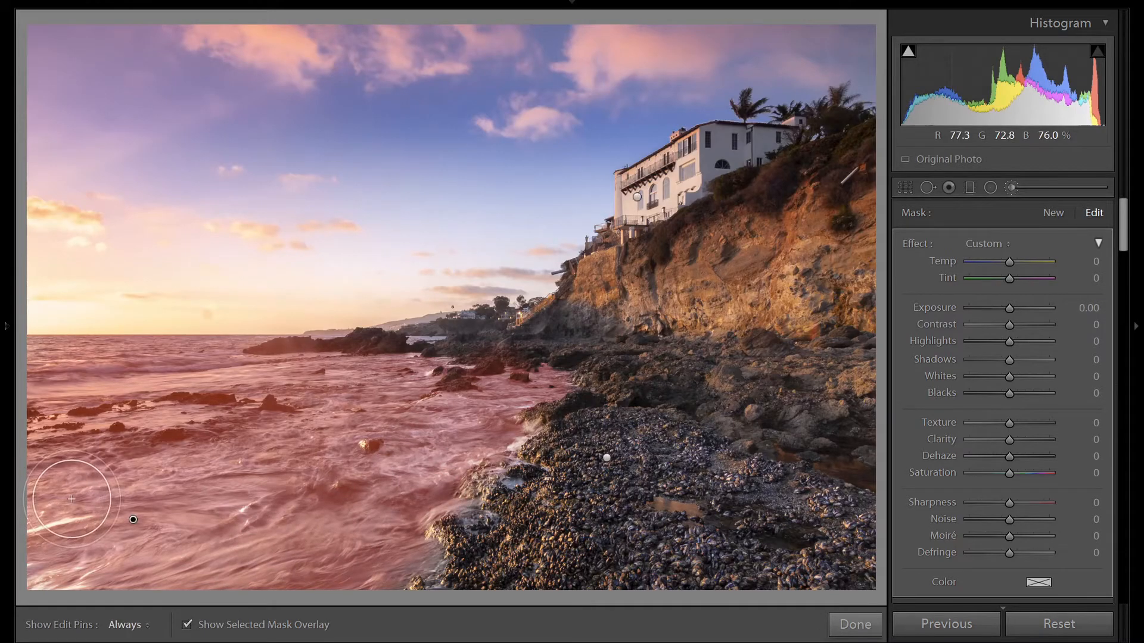
pyautogui.press('o')
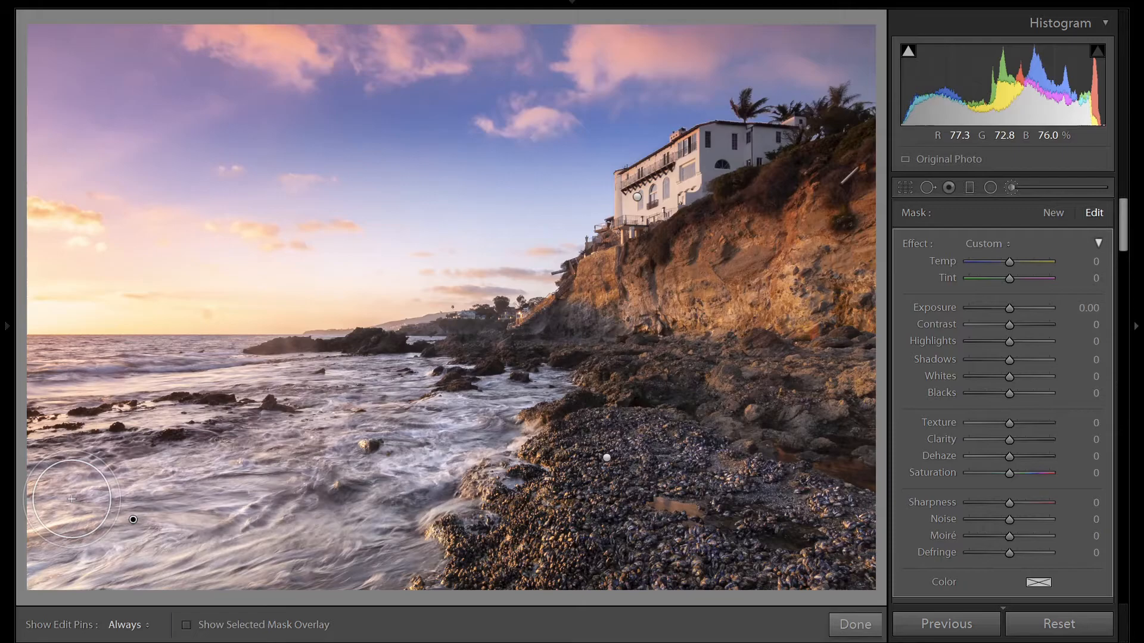
# Step: Set the water brush adjustment's Temp to -6 and its Exposure to 0.70
pyautogui.click(1006, 264)
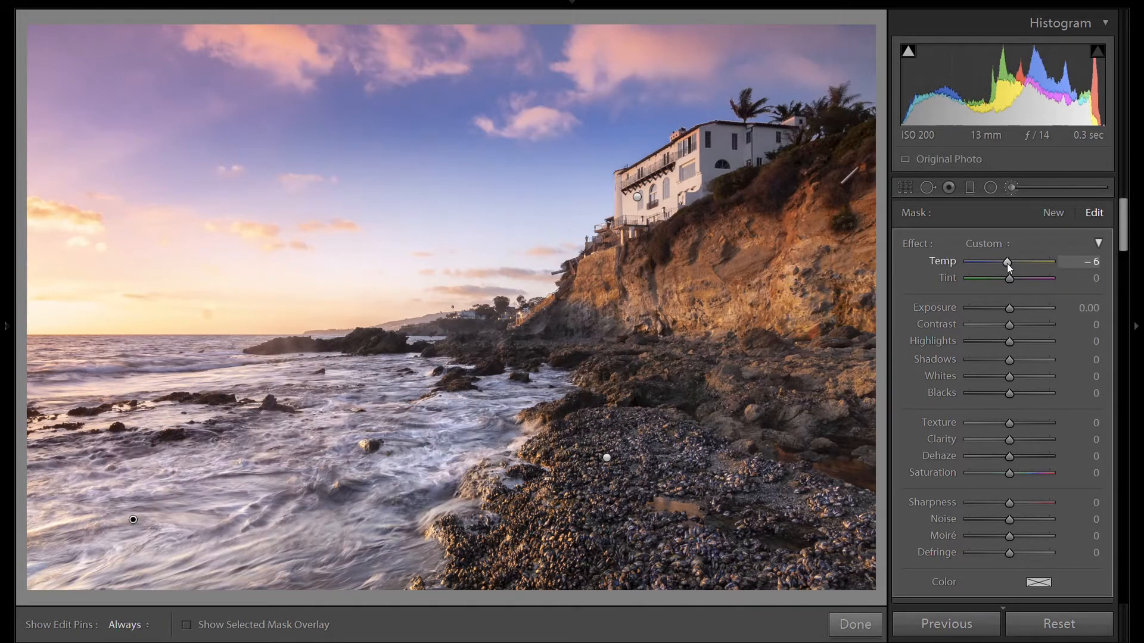
pyautogui.press('Up')
pyautogui.press('Up')
pyautogui.press('Up')
pyautogui.press('Up')
pyautogui.press('Up')
pyautogui.press('Up')
pyautogui.press('Up')
pyautogui.press('Up')
pyautogui.press('Up')
pyautogui.press('Up')
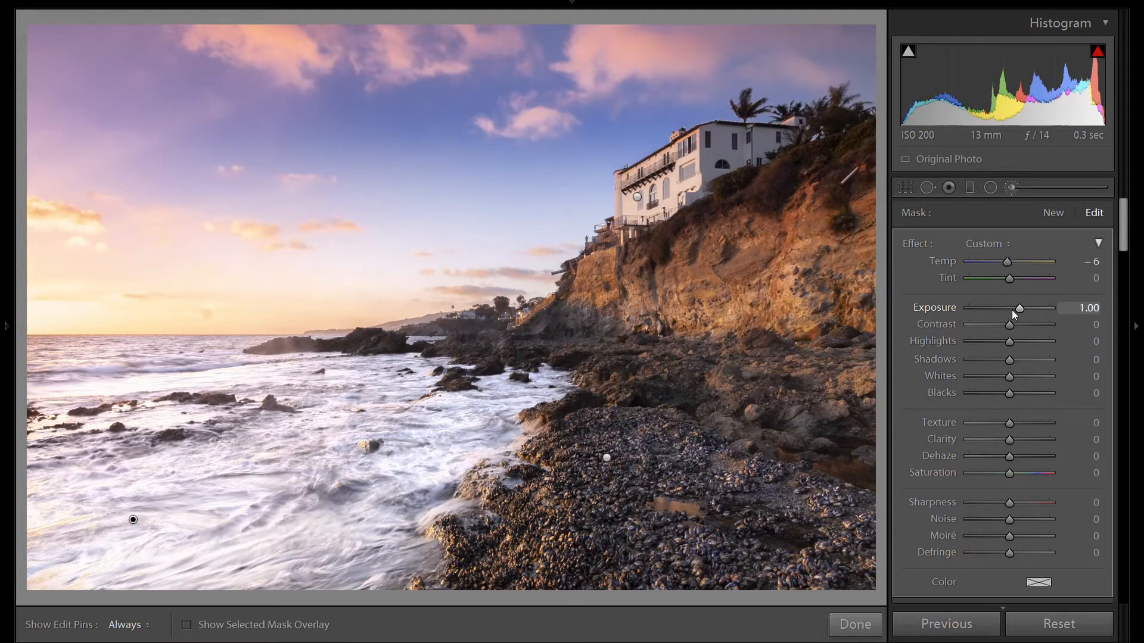
pyautogui.press('Down')
pyautogui.press('Down')
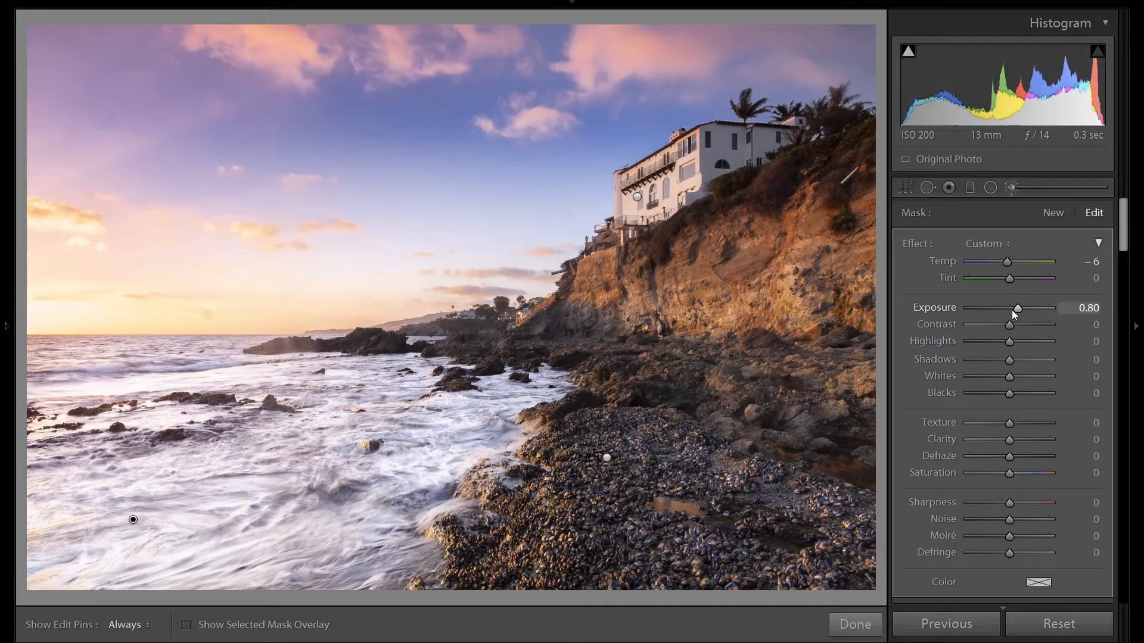
pyautogui.press('Down')
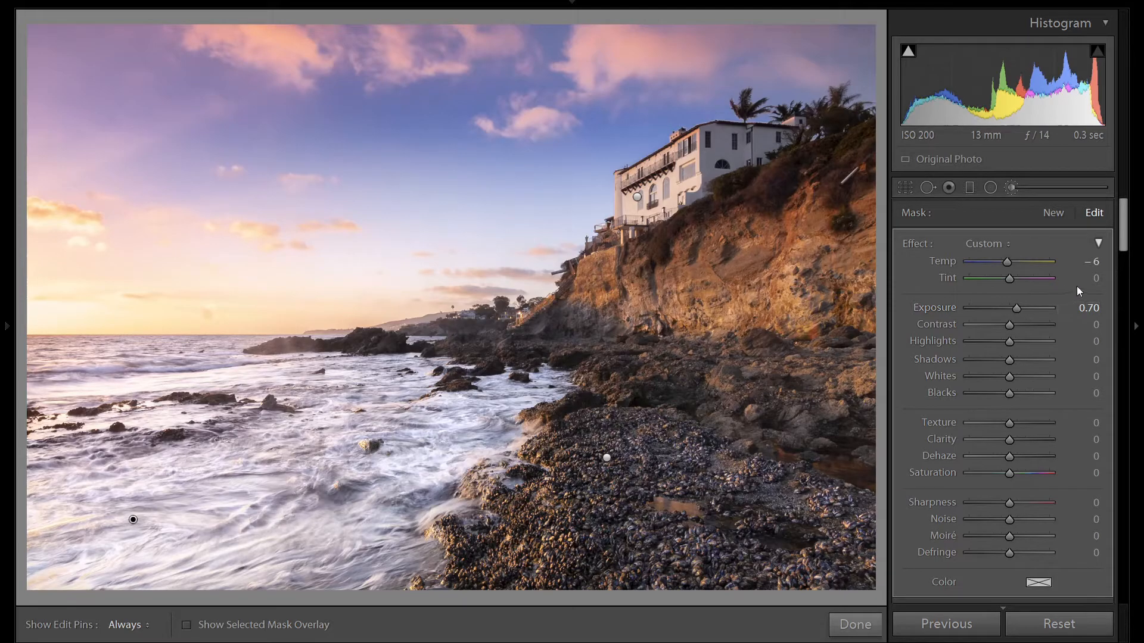
# Step: Switch all brush adjustments off and back on to compare the photo before and after
pyautogui.scroll(-5, 1042, 298)
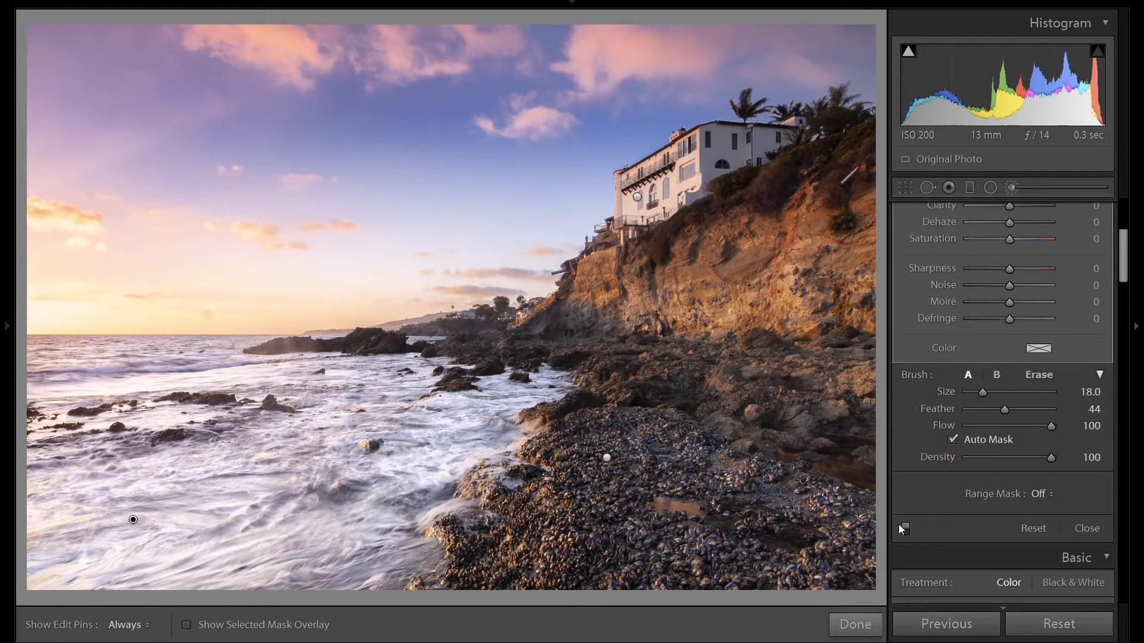
pyautogui.click(906, 528)
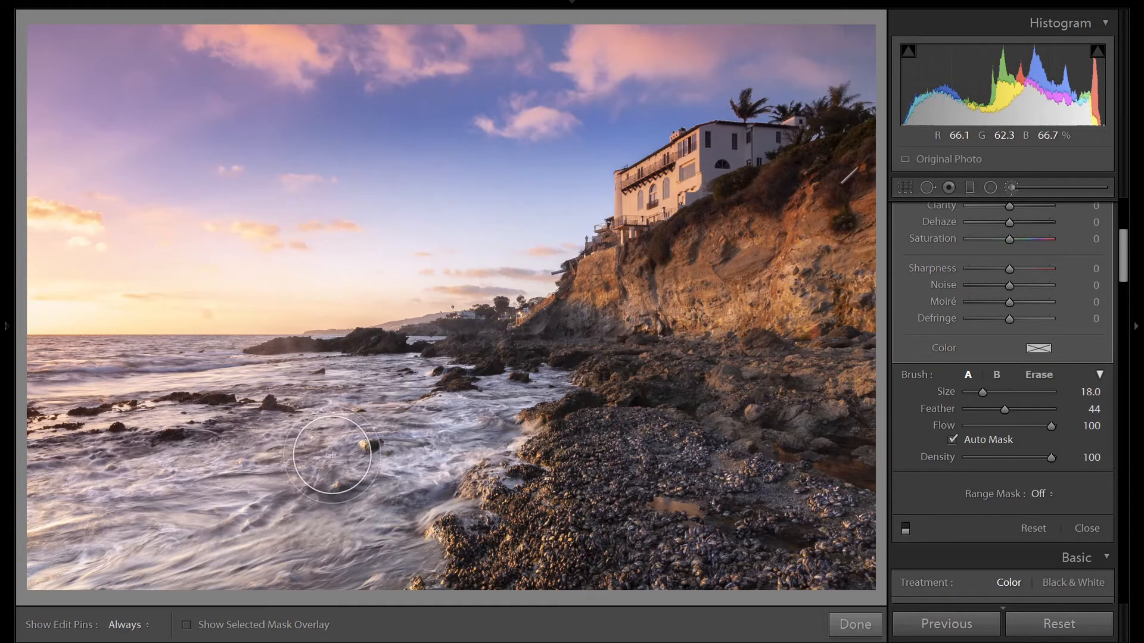
pyautogui.click(905, 529)
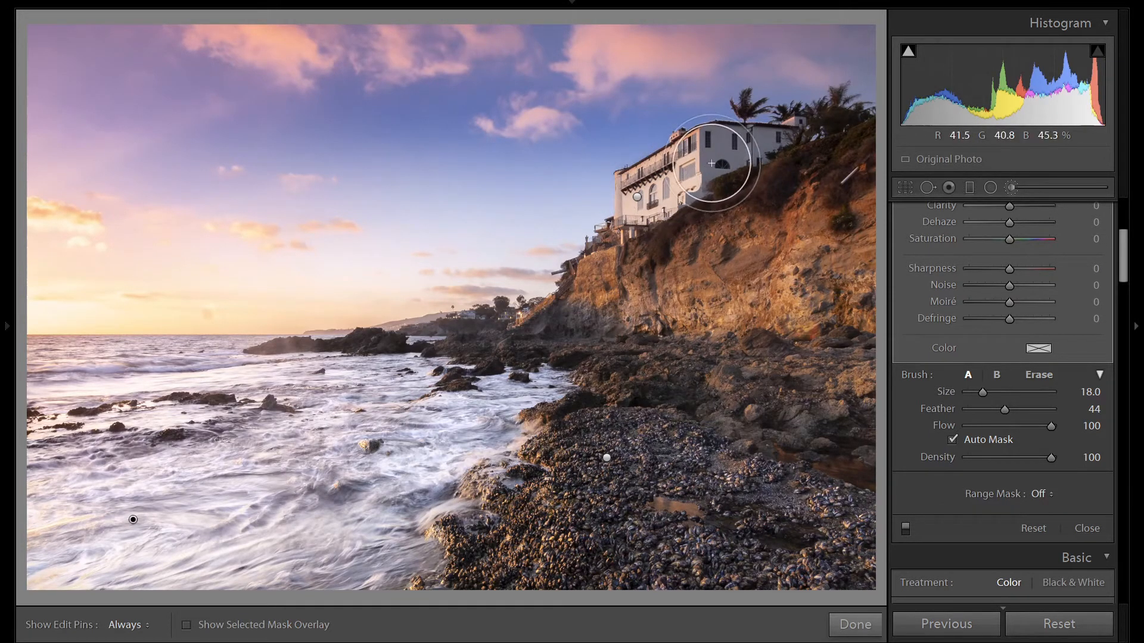
# Step: Close the adjustment brush, open the graduated filter, and switch its adjustments off and back on to compare the sky
pyautogui.click(1020, 187)
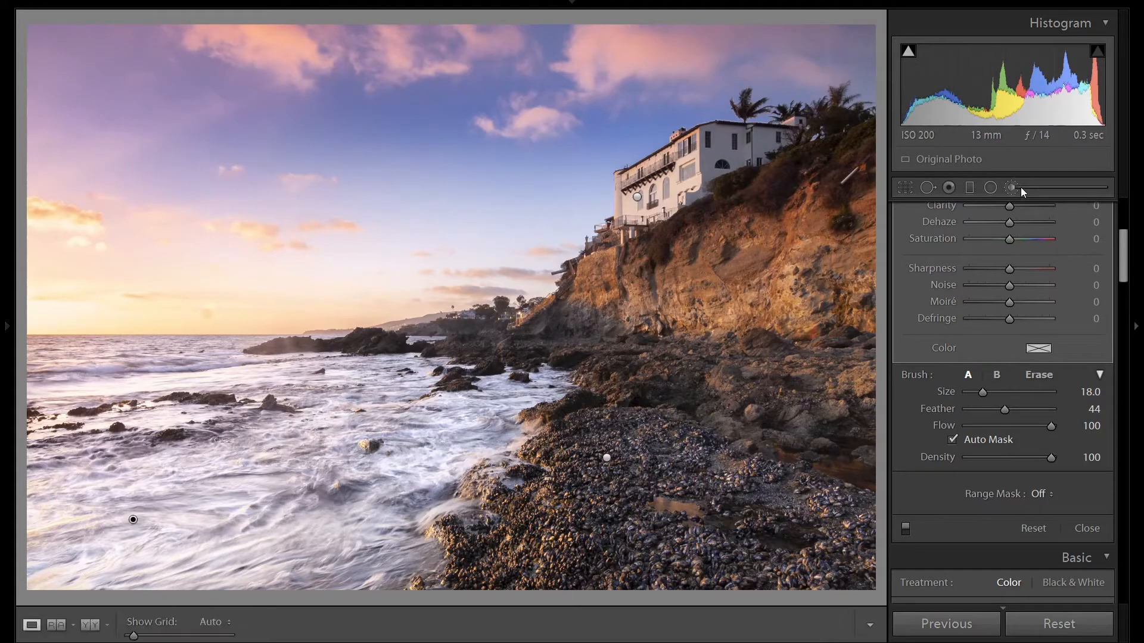
pyautogui.click(970, 187)
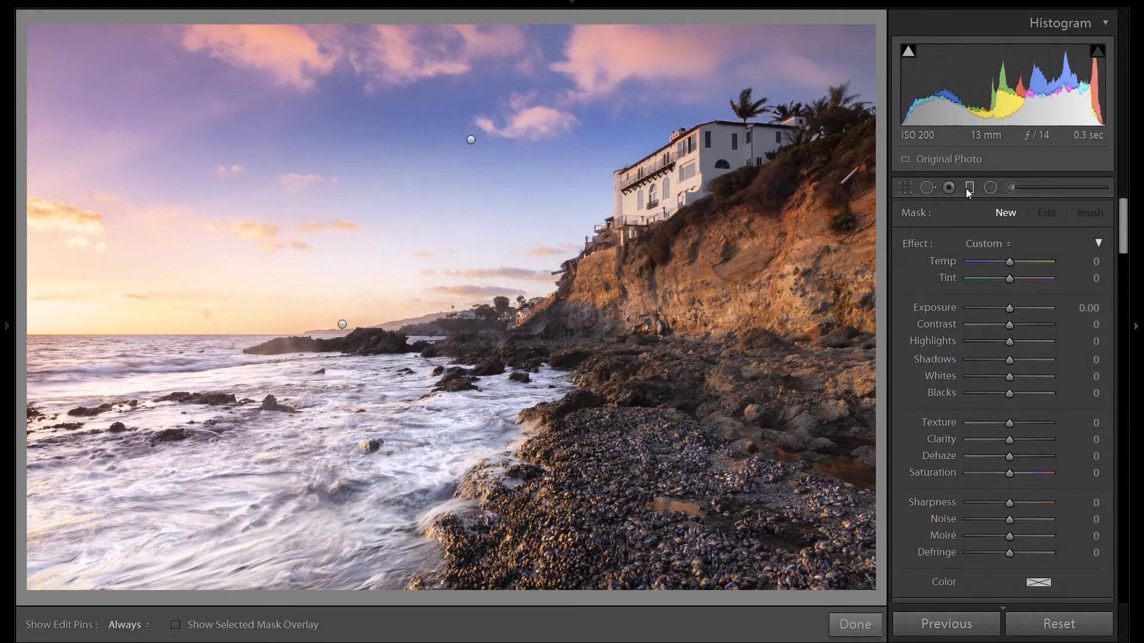
pyautogui.scroll(-3, 946, 385)
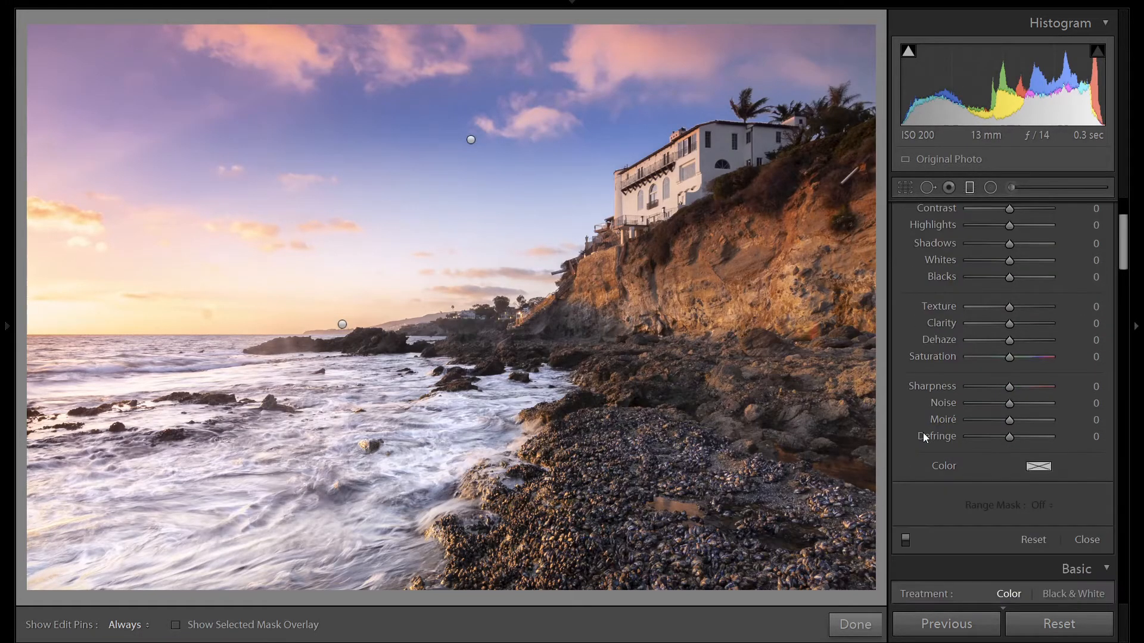
pyautogui.click(906, 538)
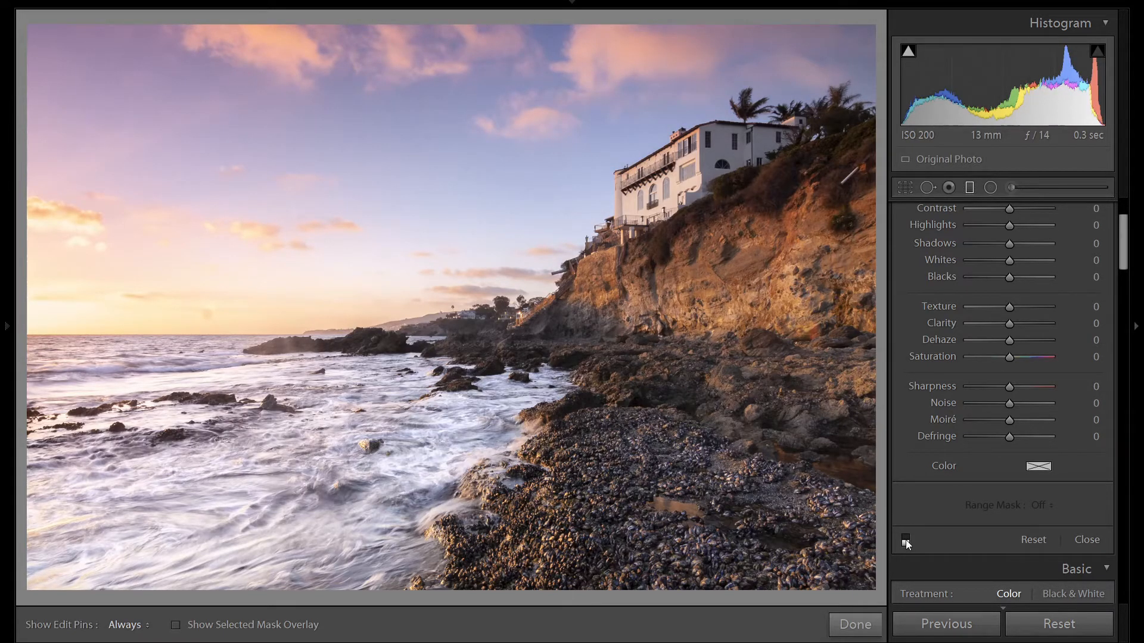
pyautogui.click(906, 539)
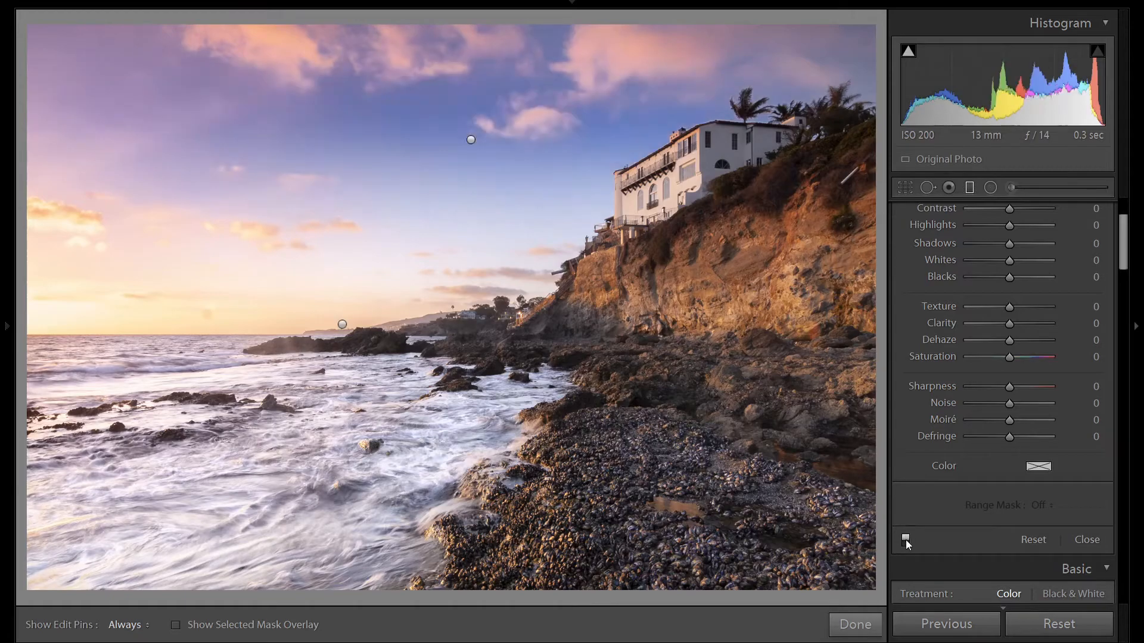